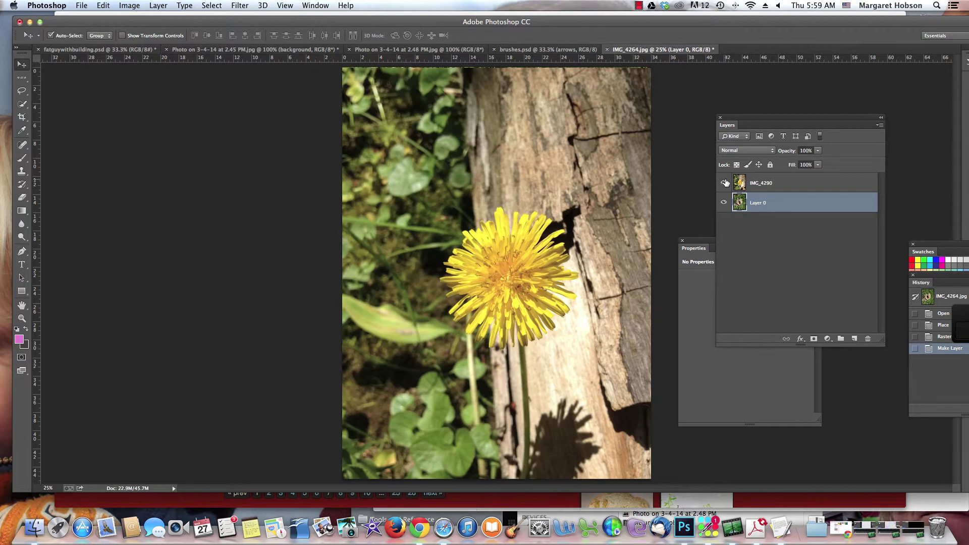
Toggle the visibility of the IMG_4290 dandelion layer to compare it with the nest photo beneath.
click(726, 182)
click(725, 182)
click(725, 182)
click(726, 182)
Lower the IMG_4290 layer's opacity to 54% and shift the dandelion slightly towards the nest opening.
click(817, 151)
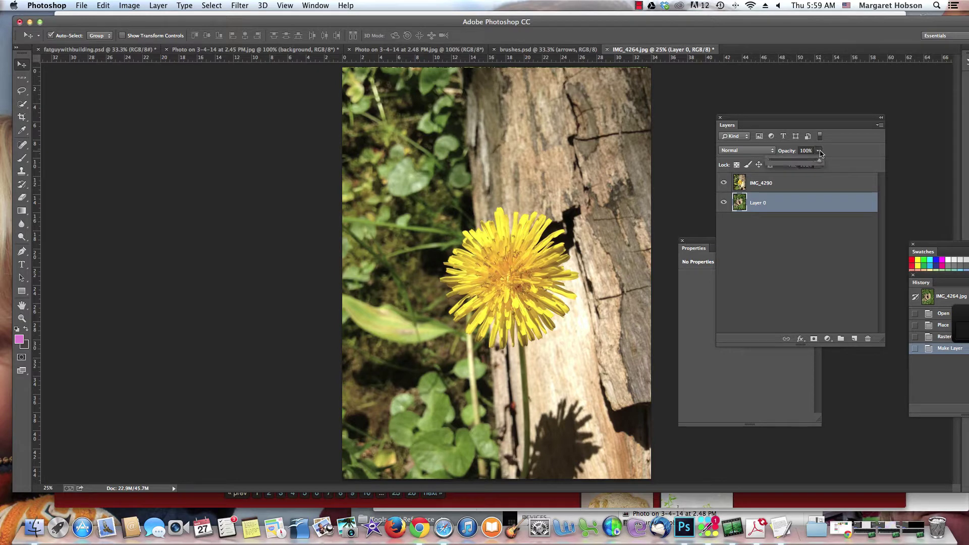
click(785, 192)
click(818, 152)
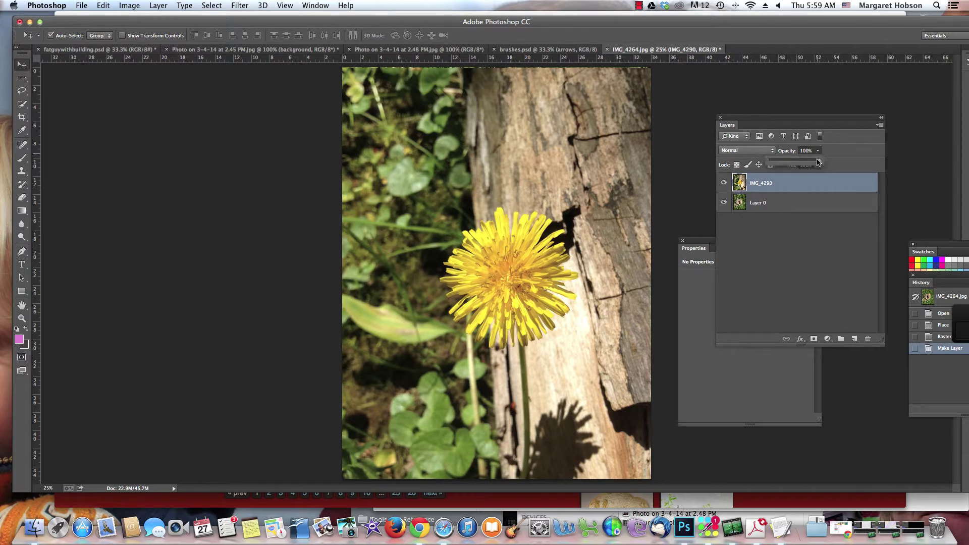
drag(818, 164, 802, 165)
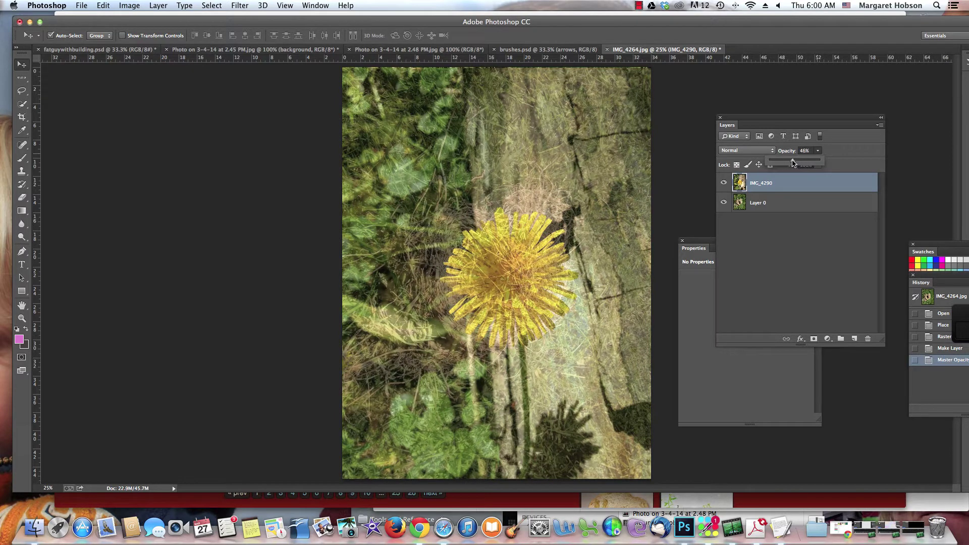
mouse_move(792, 162)
mouse_down()
mouse_move(777, 162)
mouse_move(796, 162)
mouse_up()
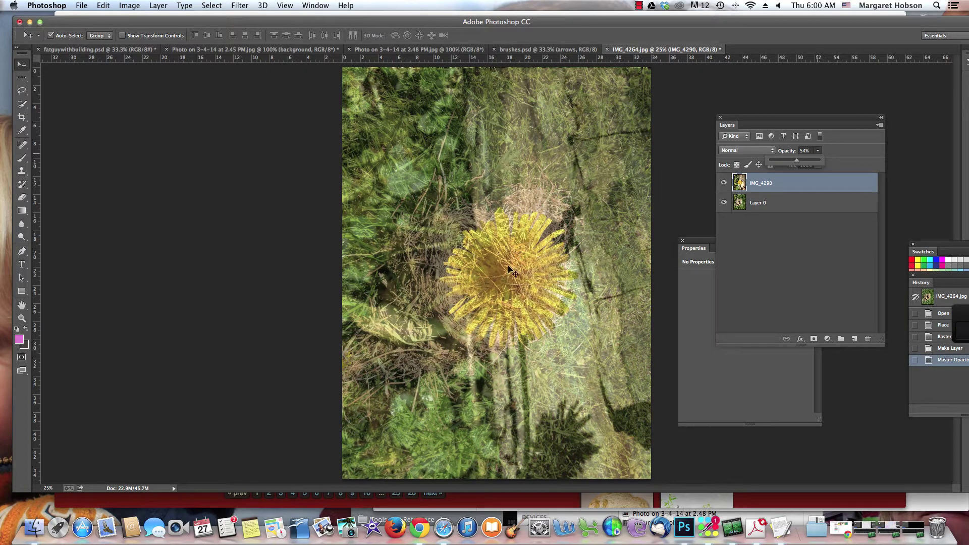
drag(510, 270, 500, 266)
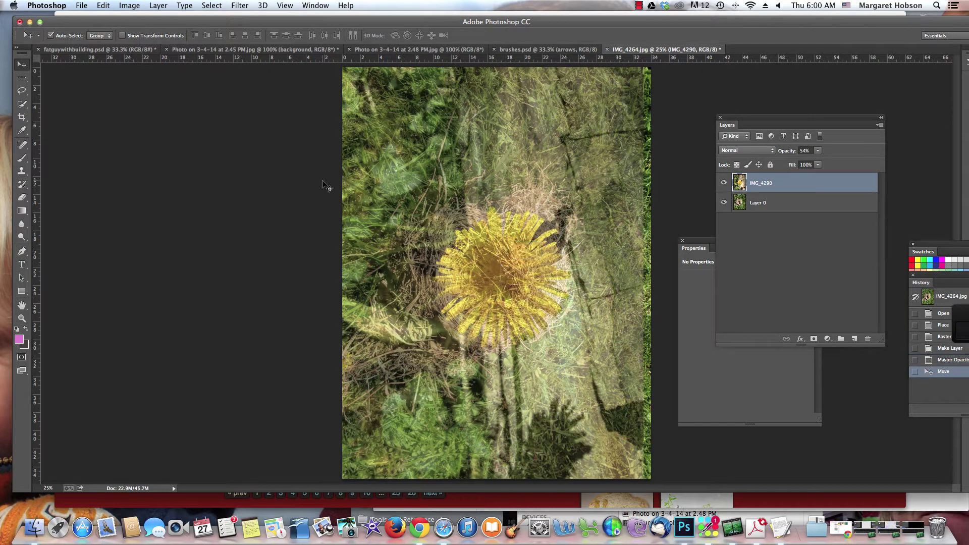
Free Transform the dandelion layer, scaling it down to about 62% and positioning the flower over the nest opening.
click(104, 6)
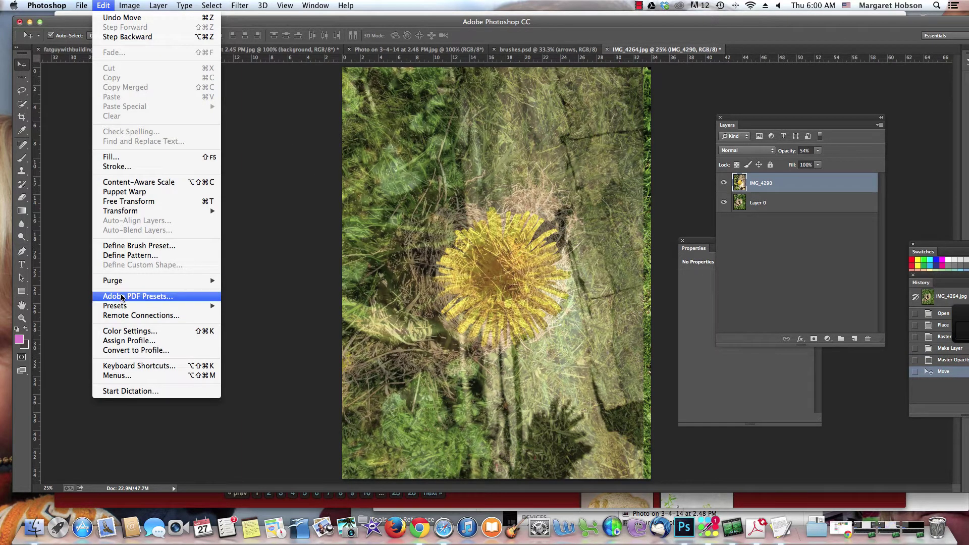
mouse_move(129, 213)
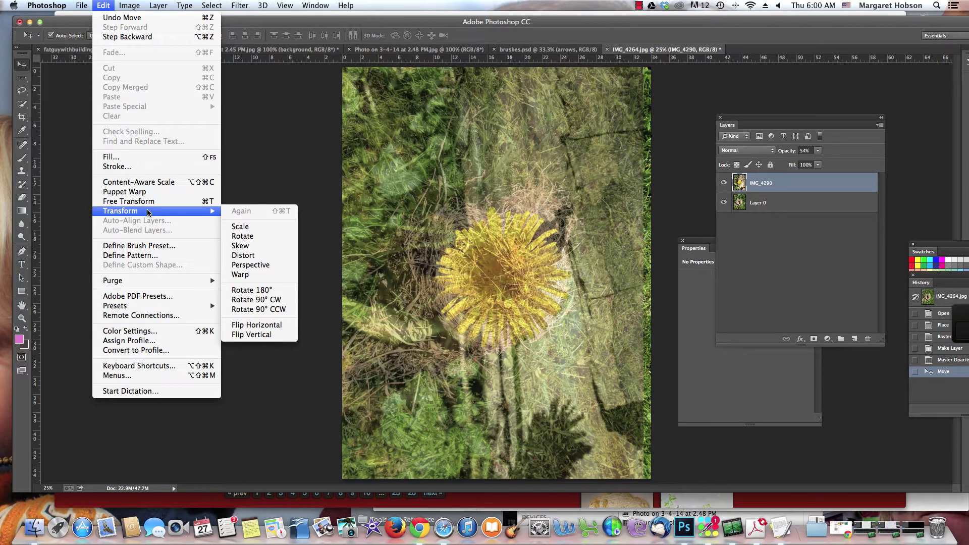
click(414, 321)
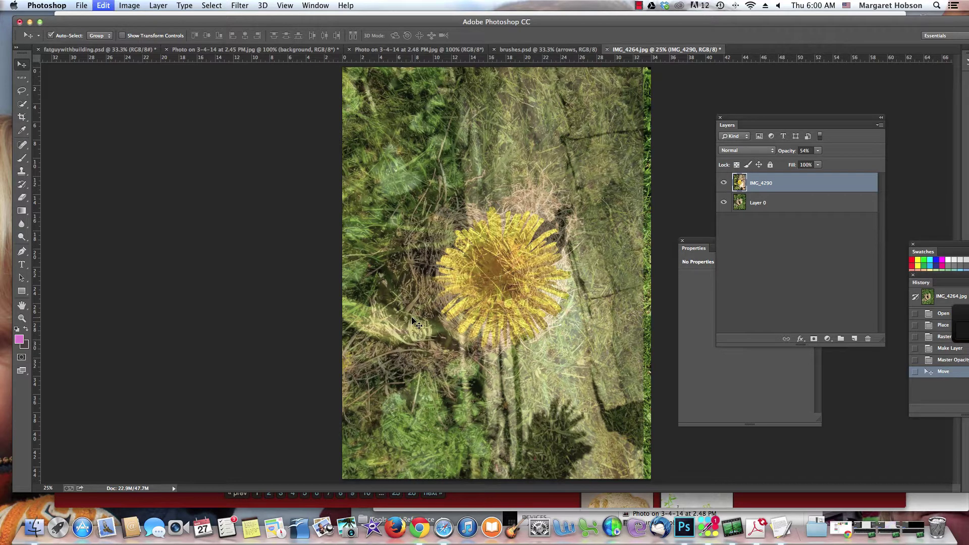
key(super+t)
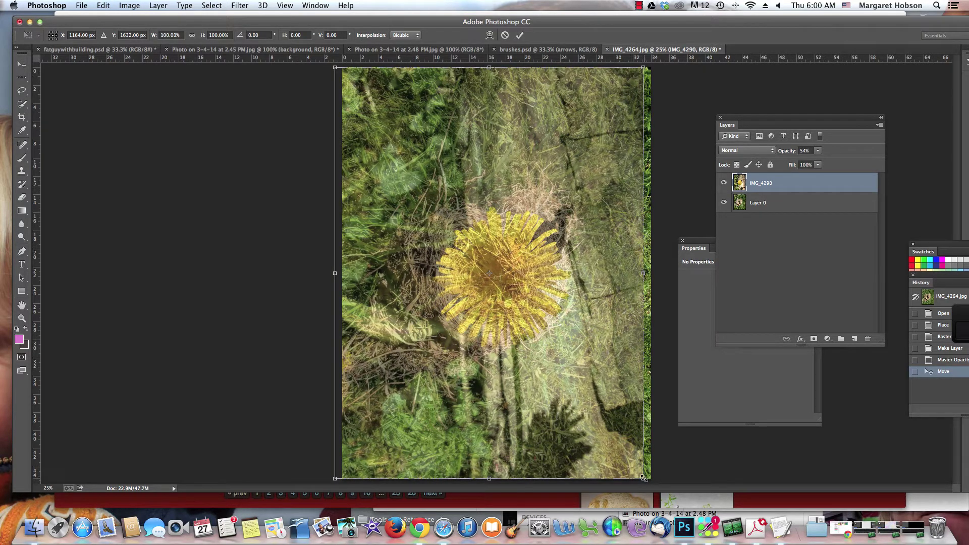
drag(643, 477, 567, 401)
drag(467, 242, 490, 295)
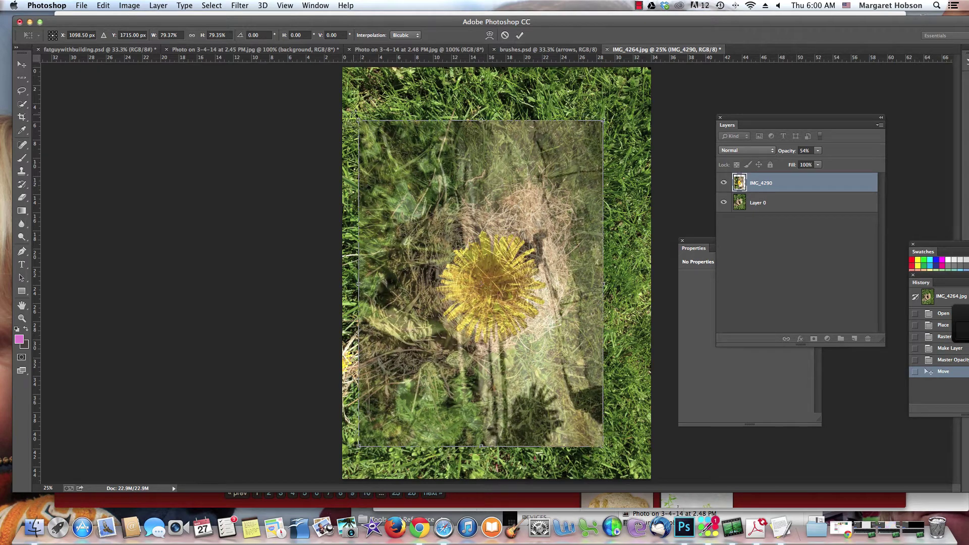
drag(359, 121, 372, 140)
drag(492, 295, 489, 285)
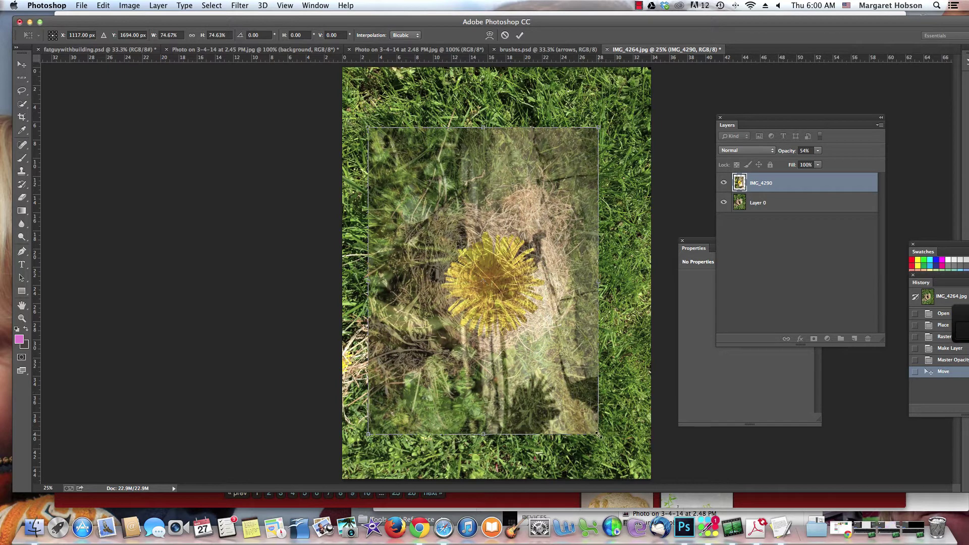
drag(598, 435, 585, 417)
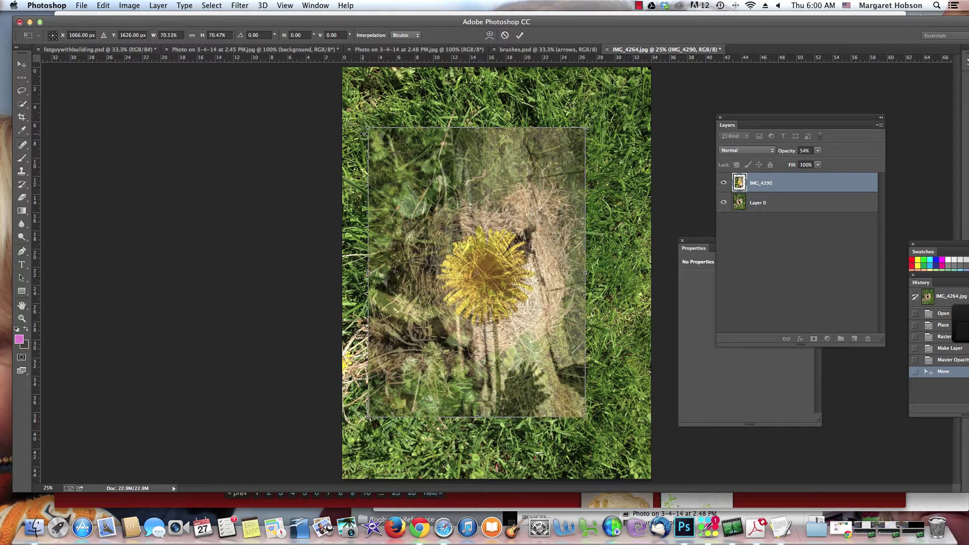
drag(368, 125, 381, 141)
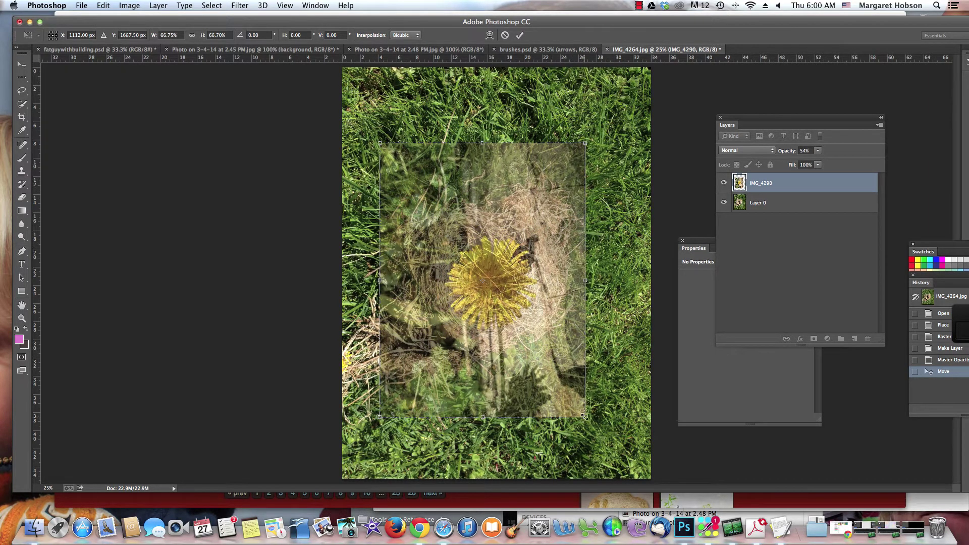
drag(584, 417, 571, 398)
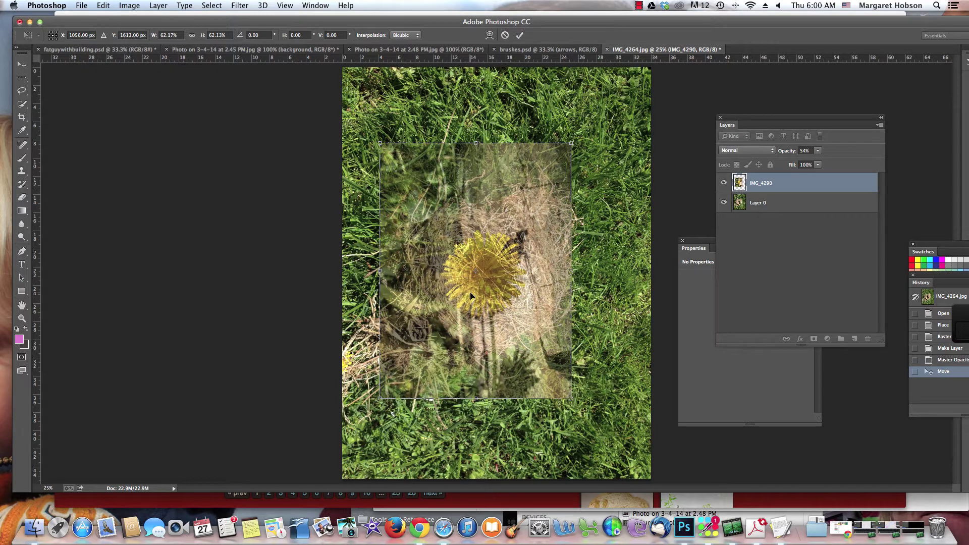
drag(471, 266, 472, 268)
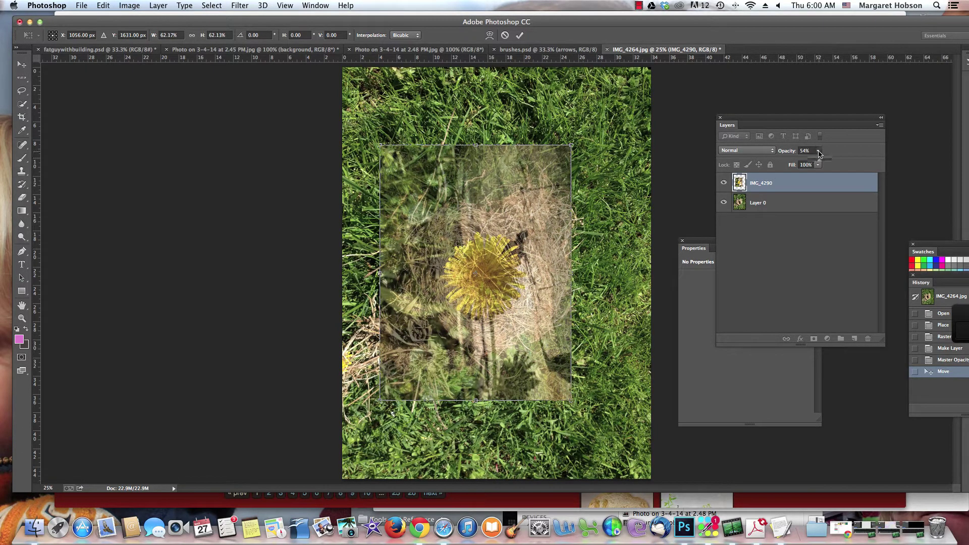
Restore the IMG_4290 layer's opacity to 100% and apply the transformation.
click(817, 165)
drag(819, 163, 904, 162)
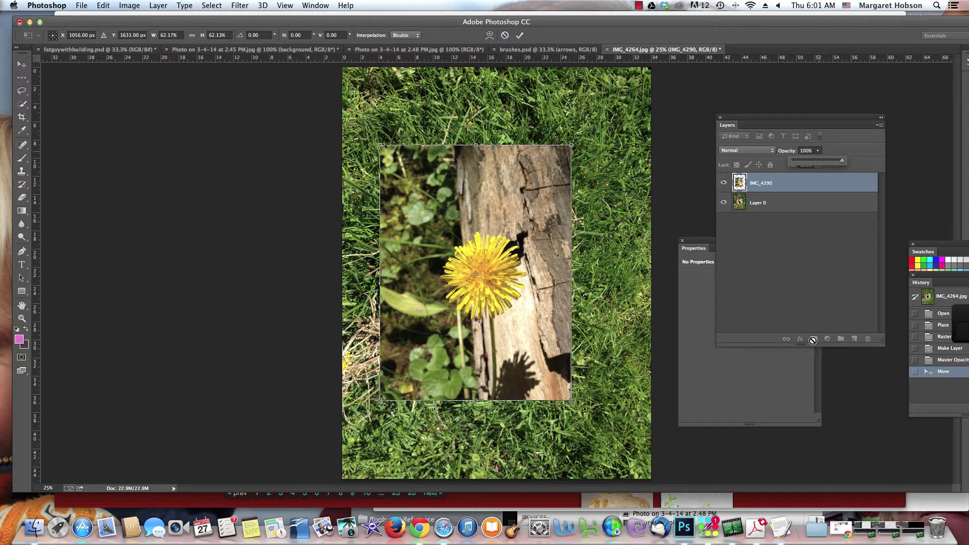
click(765, 179)
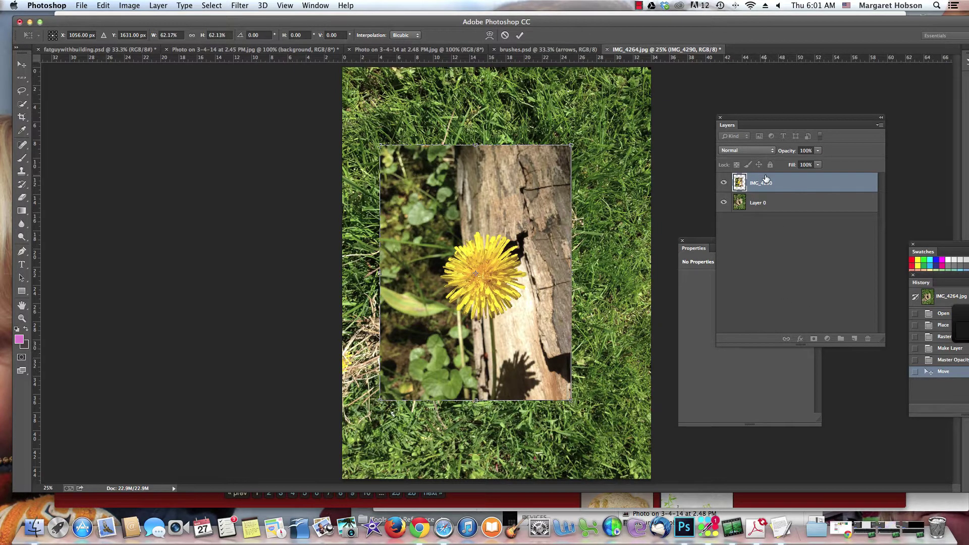
click(20, 65)
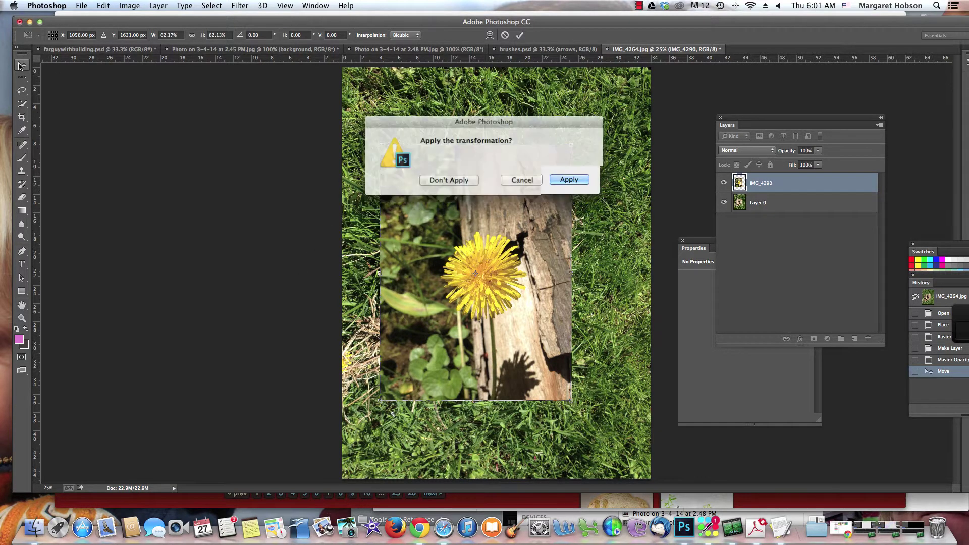
click(567, 179)
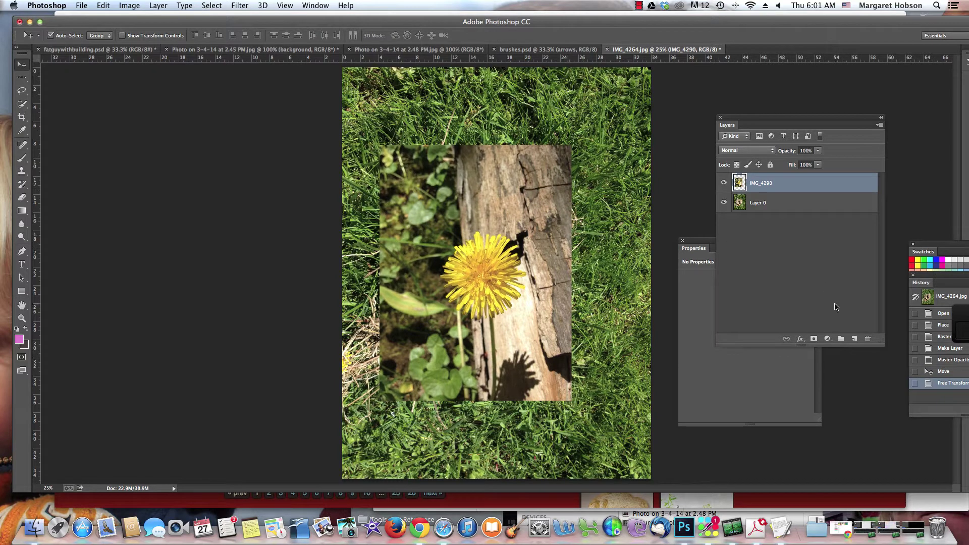
Add a layer mask to the IMG_4290 layer and fill it with black in Normal mode at 100% opacity.
click(813, 339)
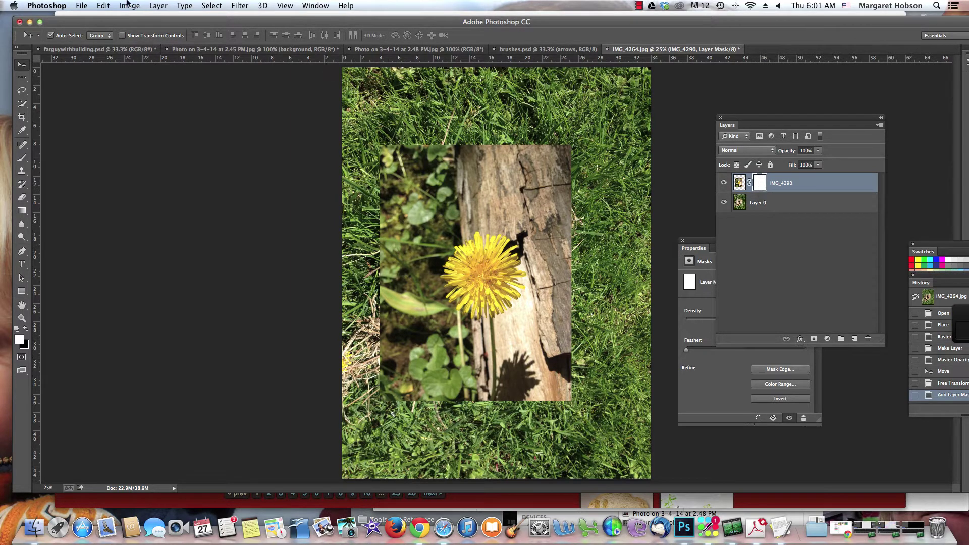
click(100, 5)
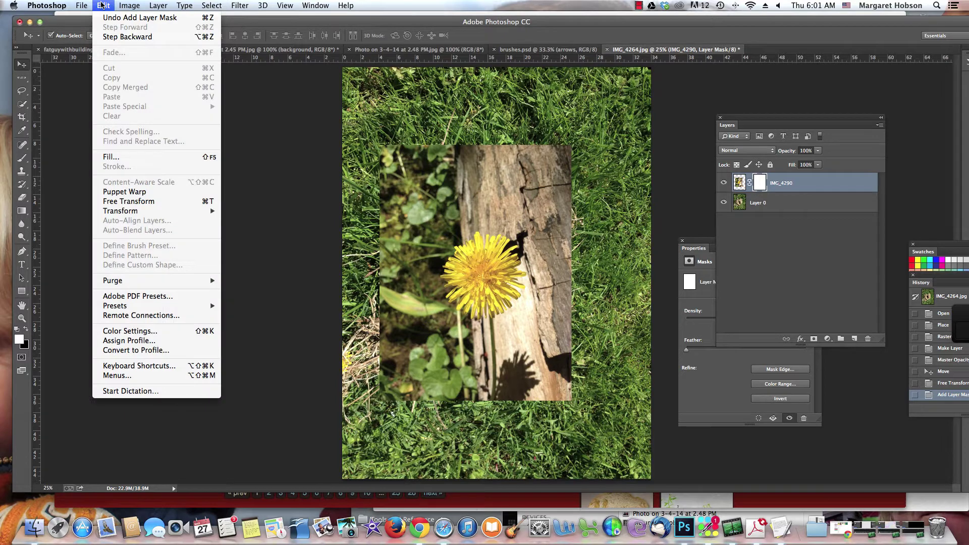
click(118, 160)
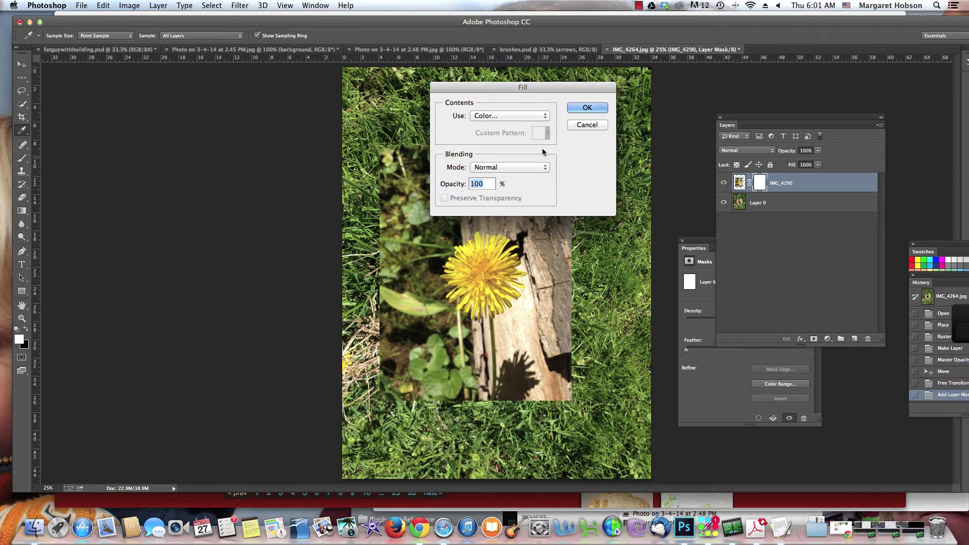
click(545, 117)
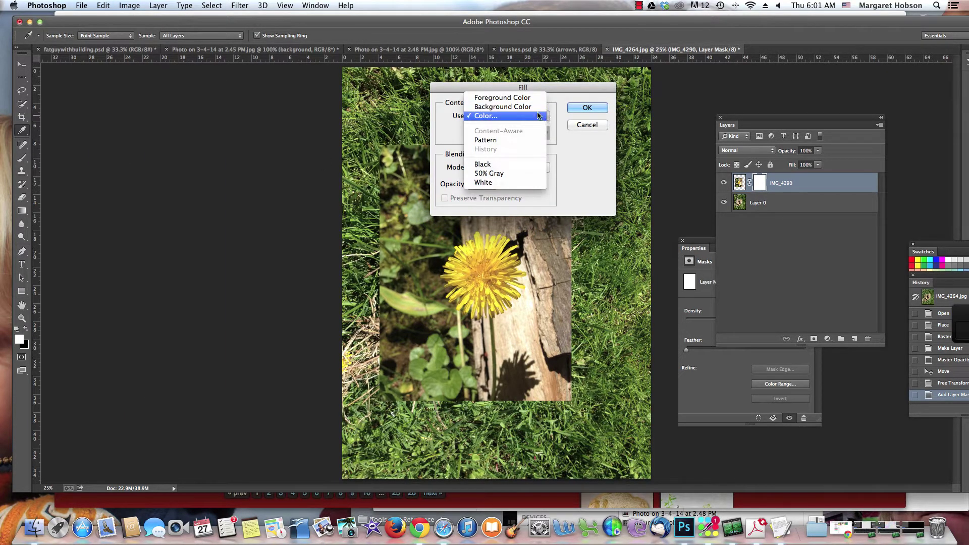
click(510, 164)
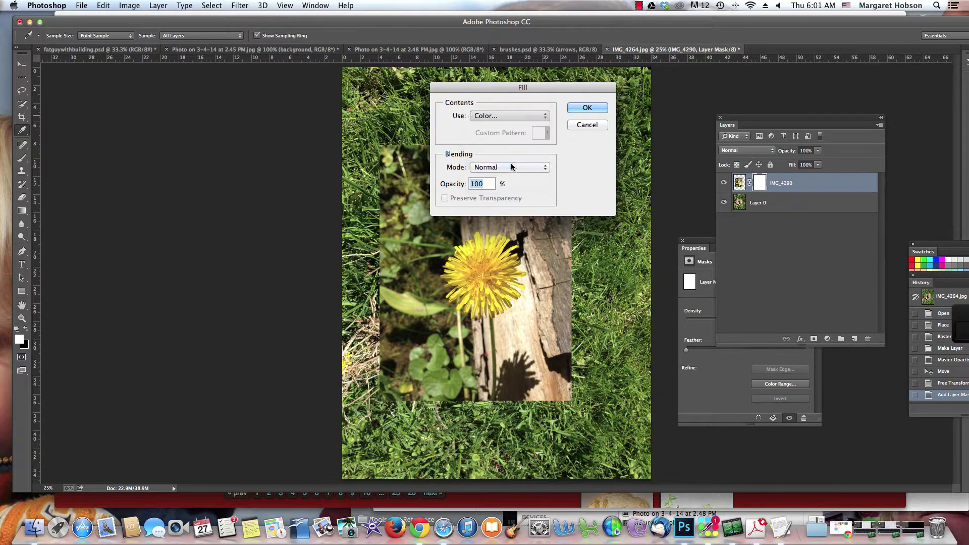
click(586, 108)
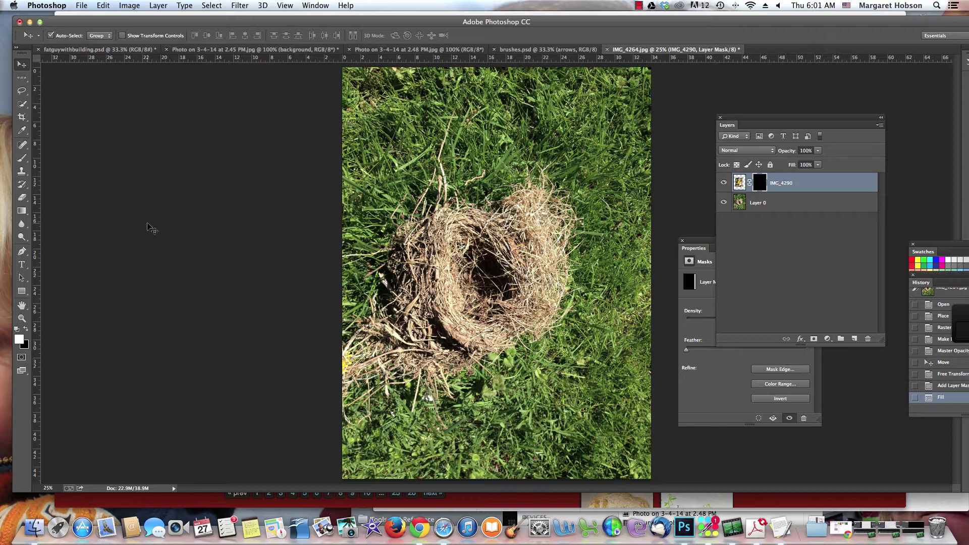
Make the IMG_4290 layer mask active for editing and move the mask properties so all their settings are readable.
click(760, 183)
click(742, 187)
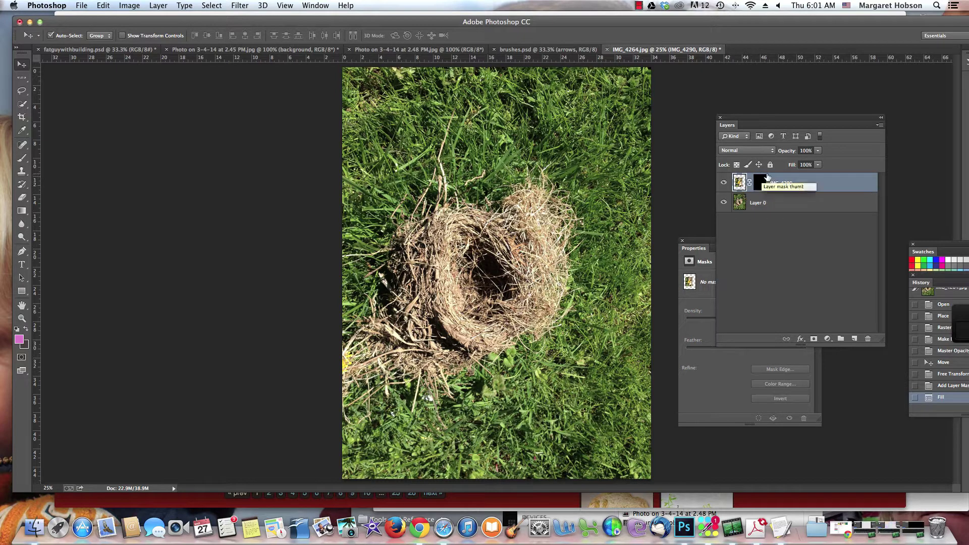
click(759, 182)
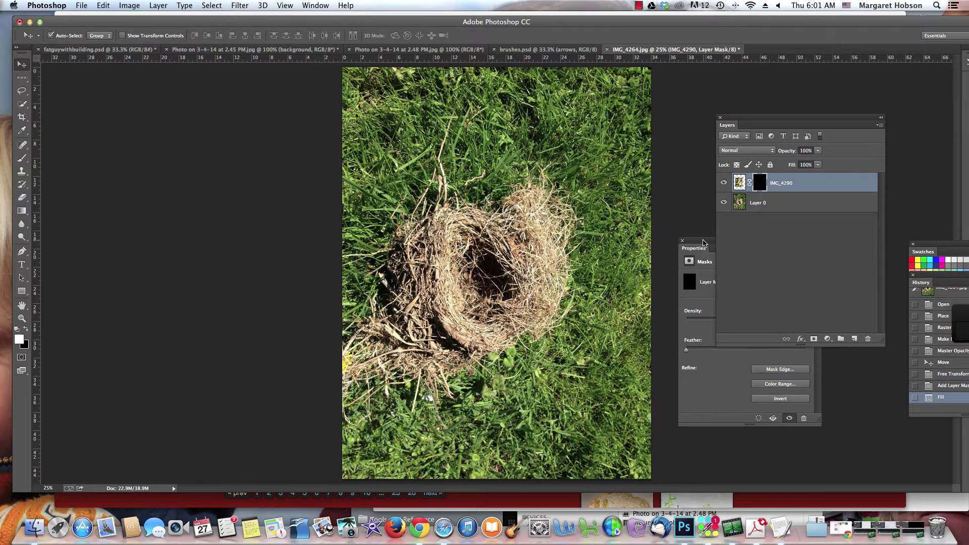
drag(702, 243, 734, 273)
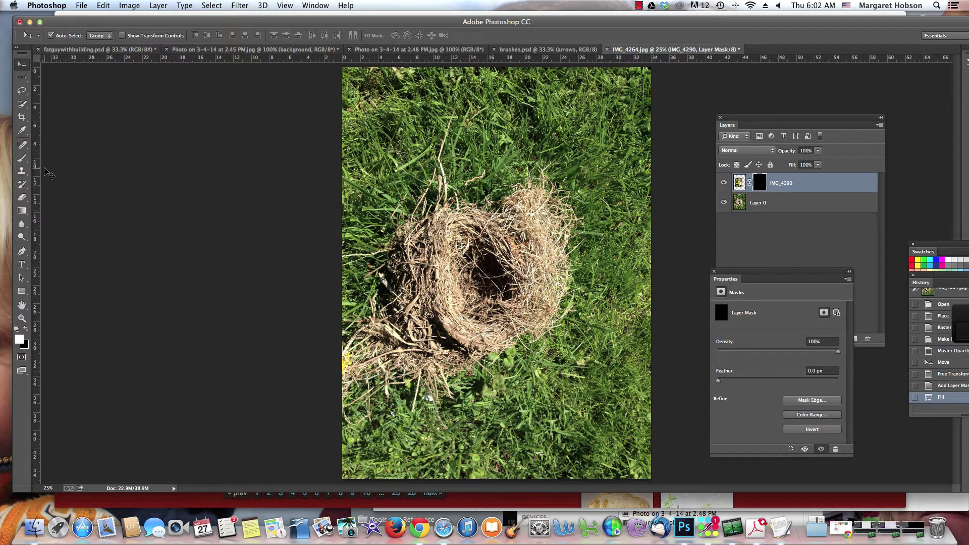
Paint white on the layer mask with a hard round 60 px brush to reveal part of the dandelion inside the nest.
click(17, 157)
drag(22, 159, 55, 158)
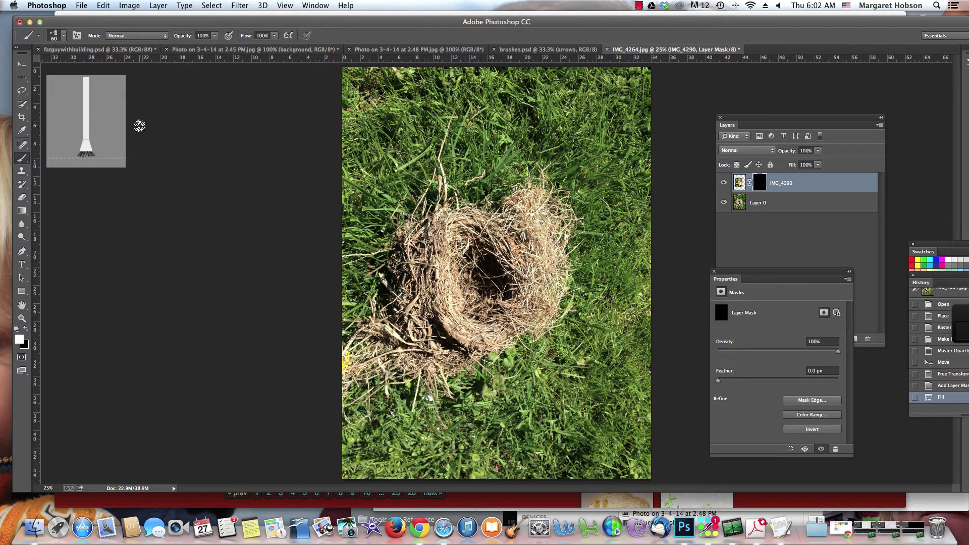
click(64, 35)
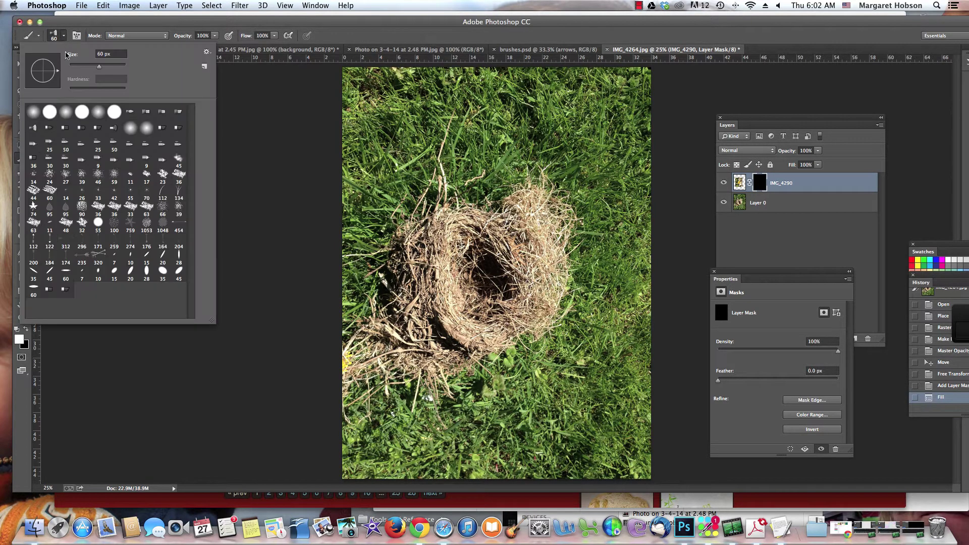
click(48, 112)
click(481, 275)
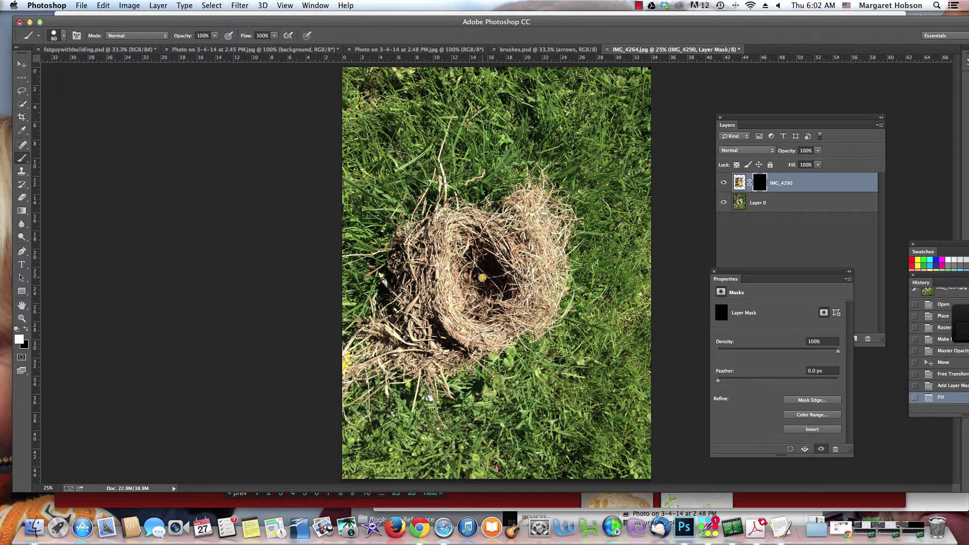
mouse_move(482, 283)
mouse_down()
mouse_move(487, 267)
mouse_move(497, 273)
mouse_move(483, 265)
mouse_up()
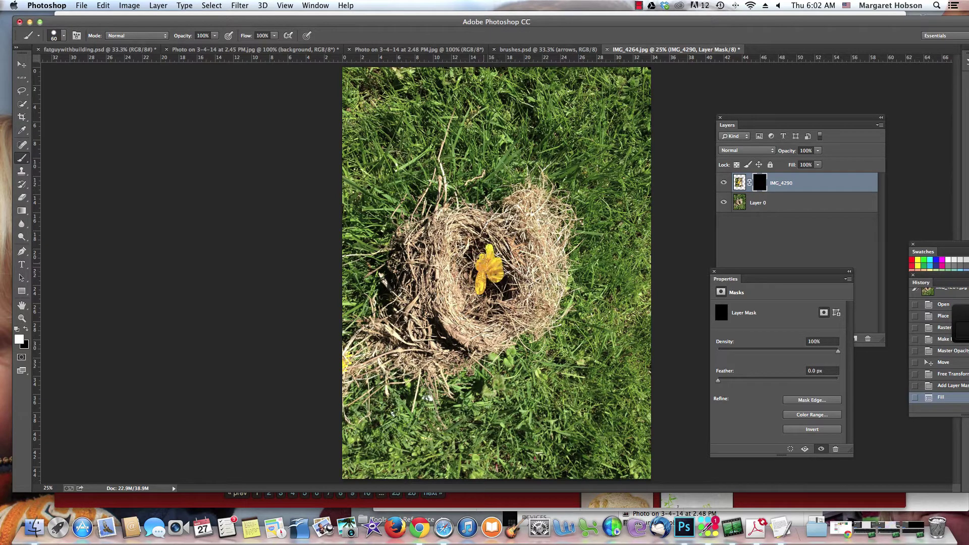
Enlarge the brush to 111 px, try revealing the whole dandelion head on the mask, and undo that stroke.
click(64, 37)
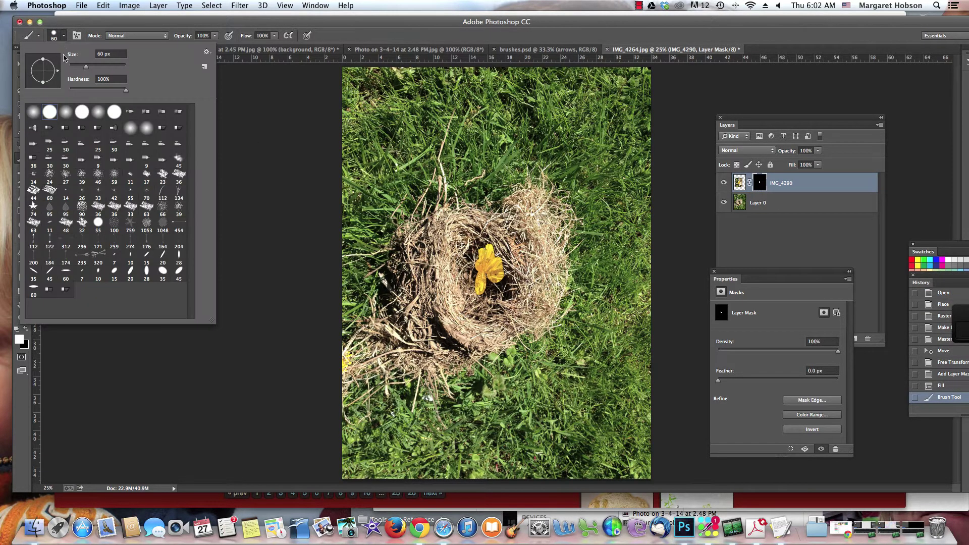
drag(84, 67, 99, 67)
click(468, 268)
mouse_move(469, 267)
mouse_down()
mouse_move(472, 236)
mouse_move(505, 282)
mouse_move(489, 285)
mouse_move(480, 274)
mouse_move(470, 284)
mouse_move(476, 246)
mouse_move(502, 258)
mouse_move(517, 286)
mouse_move(463, 288)
mouse_move(486, 309)
mouse_move(469, 307)
mouse_move(467, 232)
mouse_move(451, 261)
mouse_move(464, 311)
mouse_move(451, 274)
mouse_move(452, 303)
mouse_move(511, 293)
mouse_move(509, 267)
mouse_move(490, 239)
mouse_move(504, 239)
mouse_move(482, 261)
mouse_move(473, 248)
mouse_move(479, 315)
mouse_up()
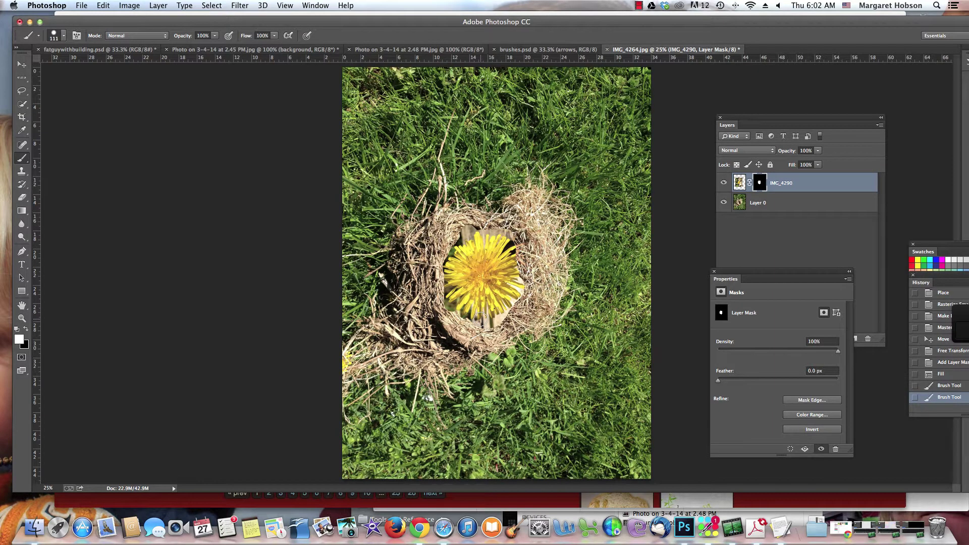
key(super+z)
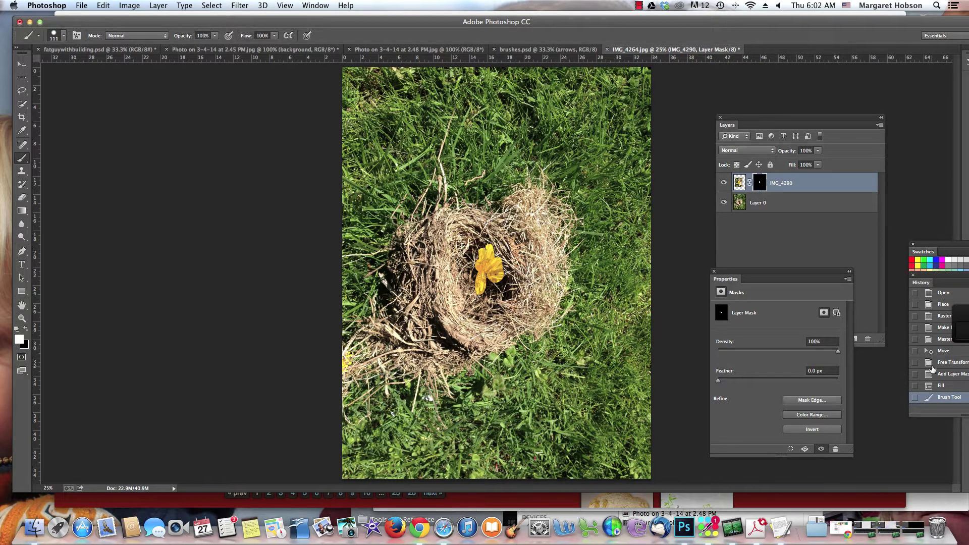
Revert the layer mask to its black-filled state and reveal the dandelion head with white at 57% brush opacity.
click(940, 386)
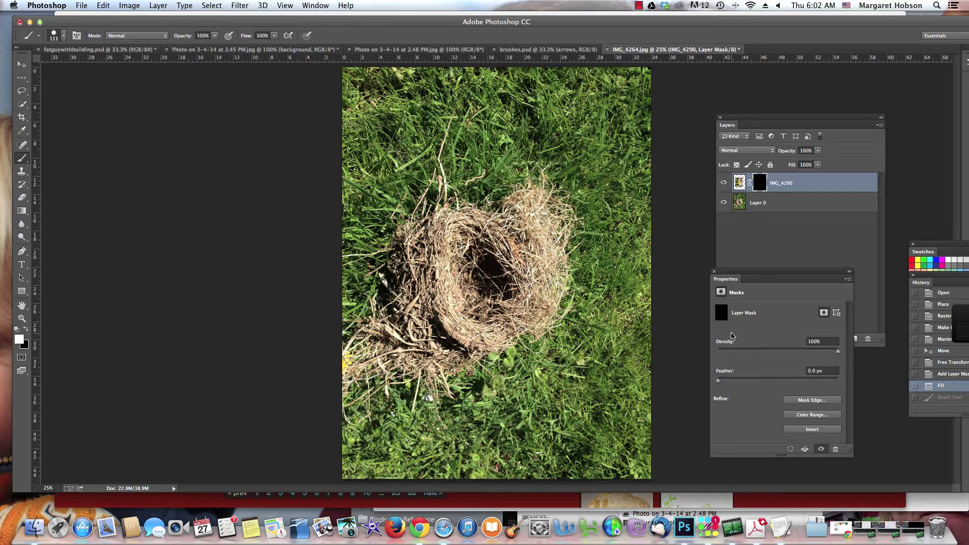
click(215, 38)
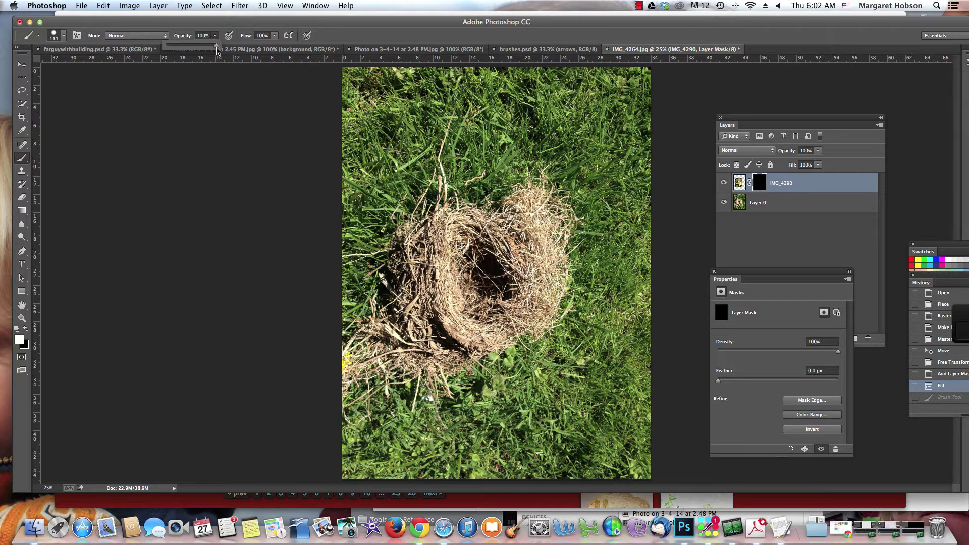
drag(216, 48, 195, 48)
mouse_move(489, 296)
mouse_down()
mouse_move(503, 275)
mouse_move(497, 281)
mouse_move(494, 259)
mouse_move(473, 253)
mouse_move(484, 274)
mouse_move(467, 263)
mouse_move(479, 276)
mouse_move(486, 249)
mouse_move(453, 241)
mouse_move(461, 287)
mouse_move(485, 305)
mouse_move(511, 297)
mouse_move(496, 248)
mouse_move(462, 238)
mouse_up()
mouse_move(449, 280)
mouse_down()
mouse_move(447, 298)
mouse_move(465, 310)
mouse_move(485, 313)
mouse_move(511, 291)
mouse_move(488, 257)
mouse_move(478, 284)
mouse_move(488, 271)
mouse_move(462, 255)
mouse_up()
mouse_move(478, 252)
mouse_down()
mouse_move(481, 275)
mouse_move(507, 299)
mouse_move(506, 262)
mouse_move(484, 292)
mouse_move(474, 298)
mouse_move(464, 276)
mouse_move(470, 289)
mouse_move(463, 297)
mouse_move(456, 281)
mouse_move(454, 291)
mouse_move(466, 256)
mouse_up()
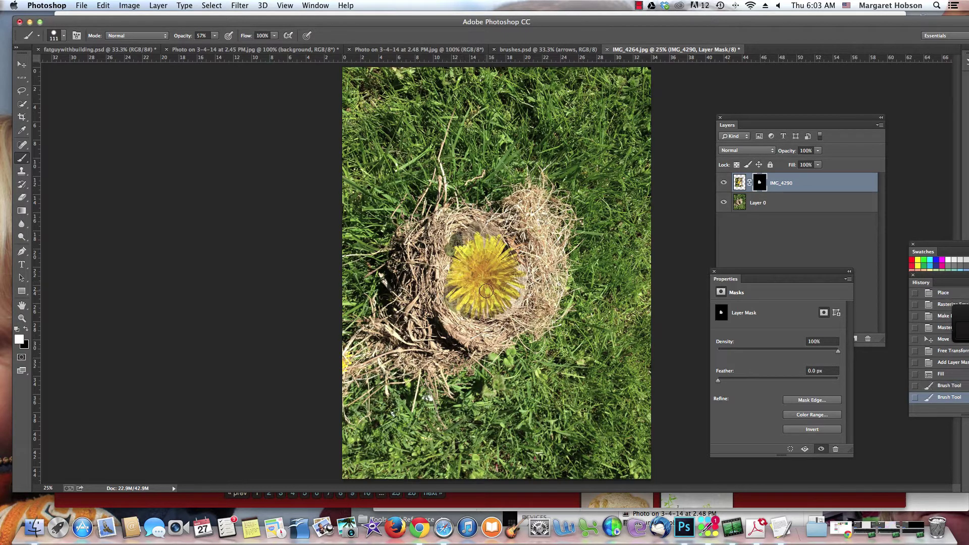
Build up the dandelion's center and petals on the mask with further white strokes at 57% opacity.
scroll(486, 295, up, 3)
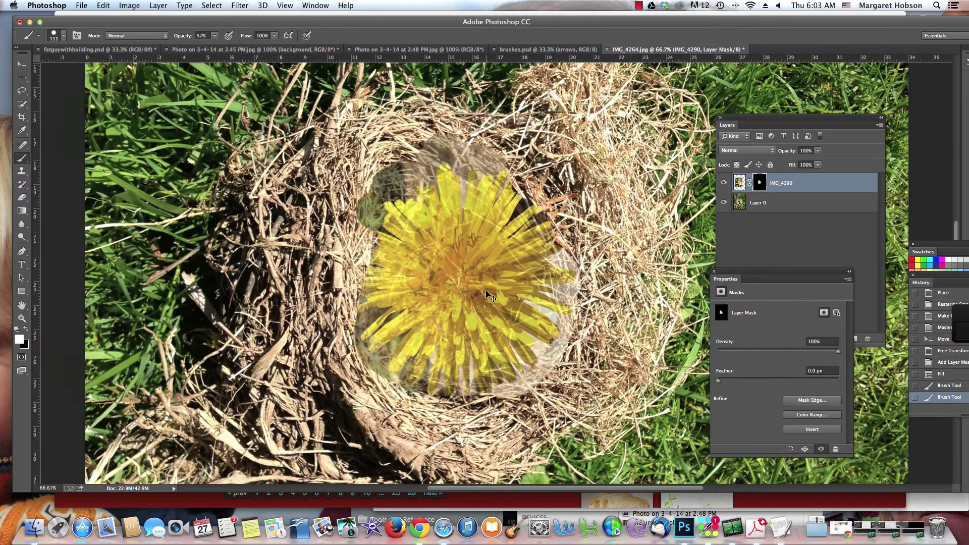
scroll(487, 295, up, 1)
mouse_move(413, 199)
mouse_down()
mouse_move(383, 196)
mouse_move(382, 270)
mouse_move(449, 256)
mouse_move(445, 287)
mouse_move(382, 356)
mouse_move(358, 294)
mouse_move(493, 335)
mouse_move(531, 255)
mouse_move(500, 179)
mouse_move(543, 265)
mouse_move(550, 298)
mouse_up()
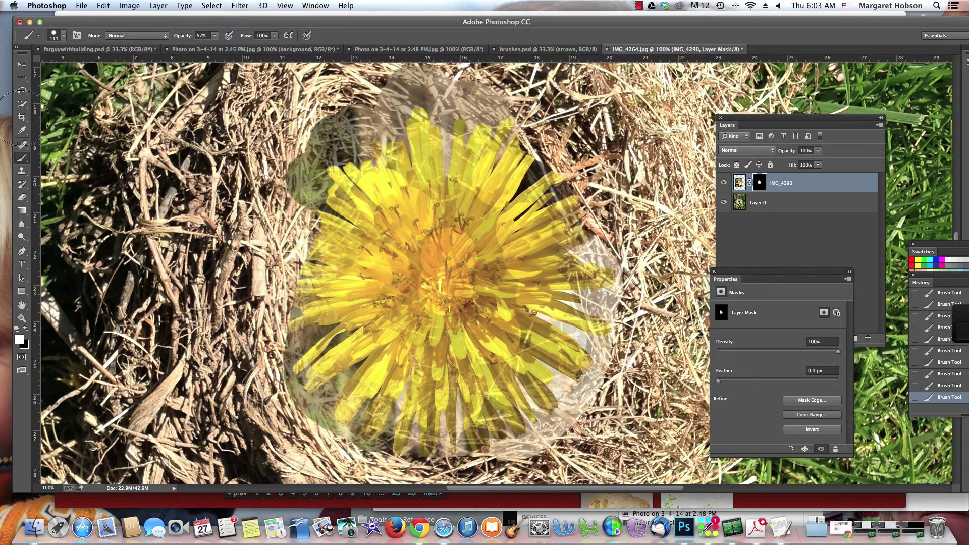
Paint black on the mask to hide leftover background beyond the dandelion's upper-left petals, reducing the brush to 19 px for close work.
click(26, 330)
mouse_move(282, 156)
mouse_down()
mouse_move(303, 181)
mouse_move(298, 172)
mouse_move(295, 192)
mouse_move(297, 122)
mouse_move(355, 128)
mouse_move(358, 104)
mouse_move(424, 77)
mouse_move(521, 81)
mouse_up()
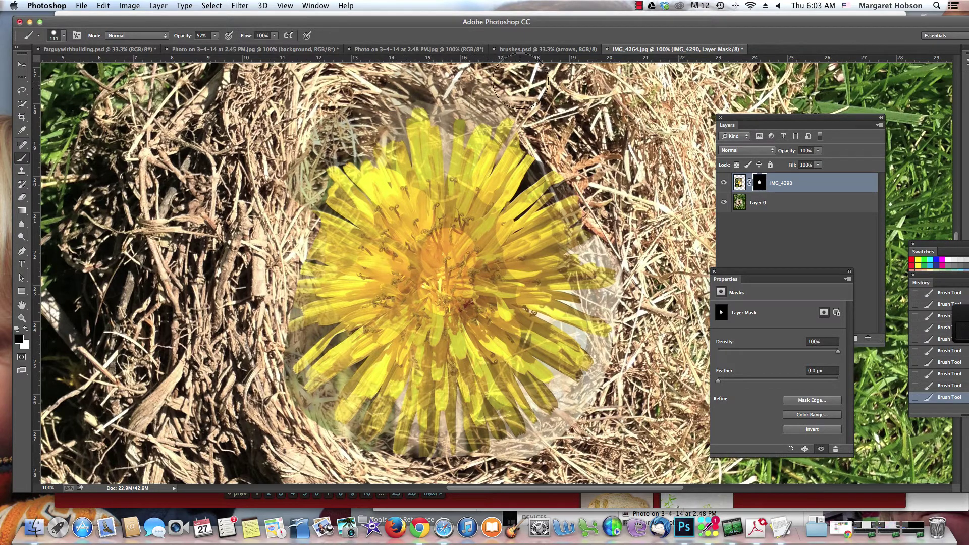
click(64, 36)
drag(101, 71, 79, 67)
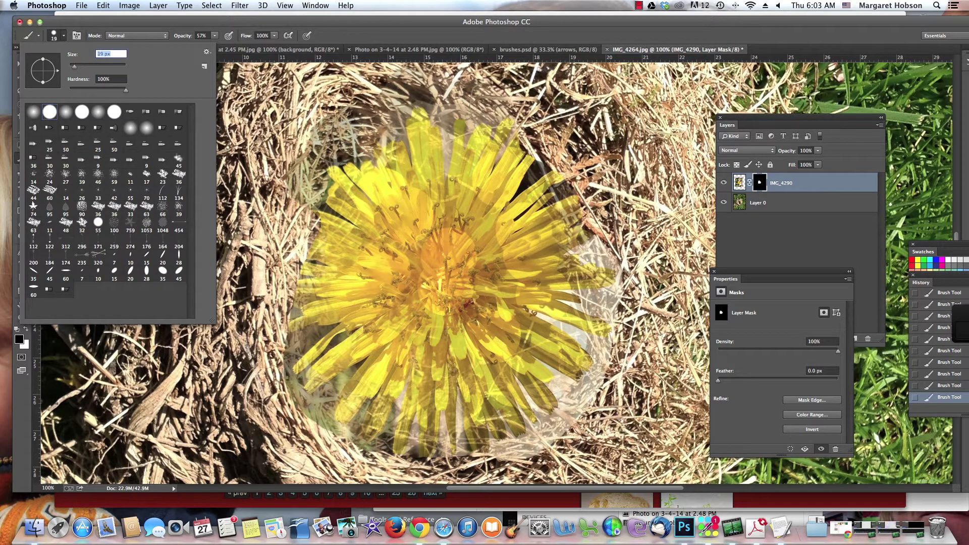
key(super+equal)
key(super+equal)
key(super+equal)
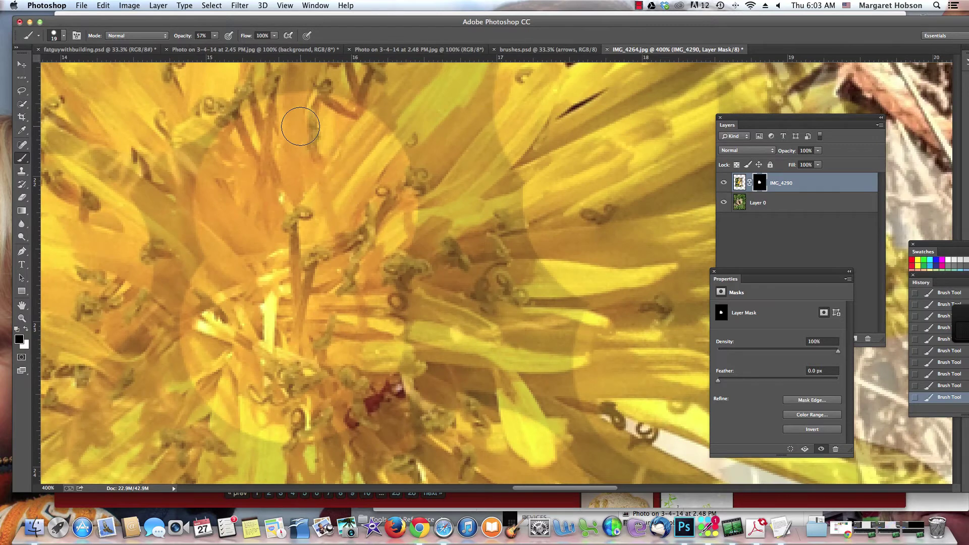
key(space)
drag(240, 165, 514, 322)
drag(427, 262, 525, 301)
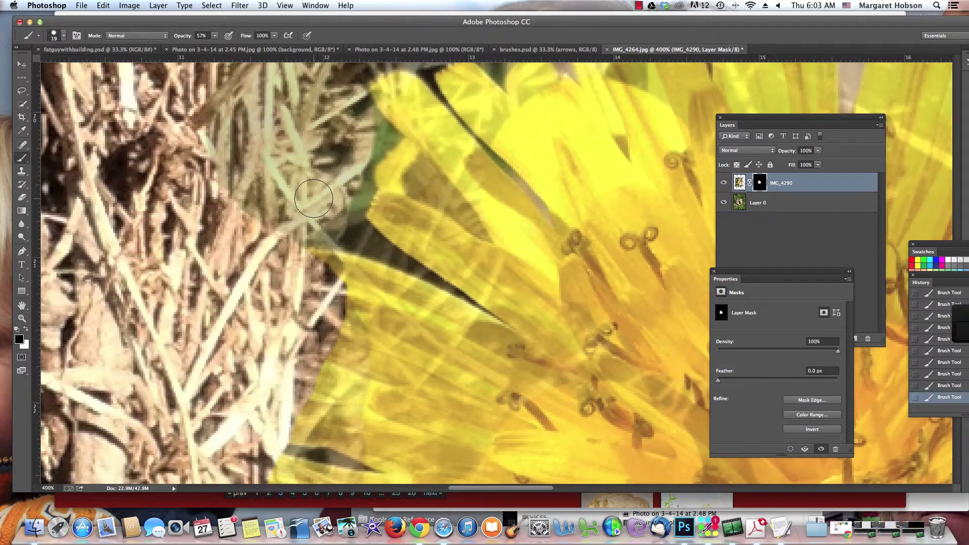
mouse_move(331, 222)
mouse_down()
mouse_move(369, 132)
mouse_move(358, 125)
mouse_move(266, 226)
mouse_move(231, 277)
mouse_up()
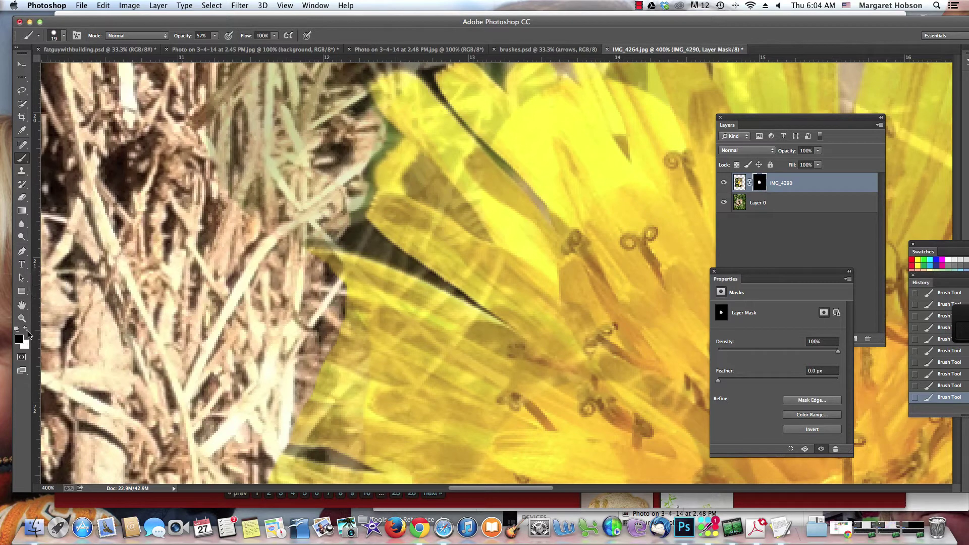
Paint white on the mask with the 19 px brush to restore the petals along the dandelion's left side.
click(27, 329)
mouse_move(308, 388)
mouse_down()
mouse_move(329, 396)
mouse_move(309, 374)
mouse_move(327, 384)
mouse_move(333, 336)
mouse_move(331, 369)
mouse_move(364, 312)
mouse_move(332, 288)
mouse_move(329, 336)
mouse_move(331, 252)
mouse_move(290, 441)
mouse_move(324, 441)
mouse_move(360, 346)
mouse_move(422, 351)
mouse_move(433, 406)
mouse_move(397, 348)
mouse_move(480, 361)
mouse_up()
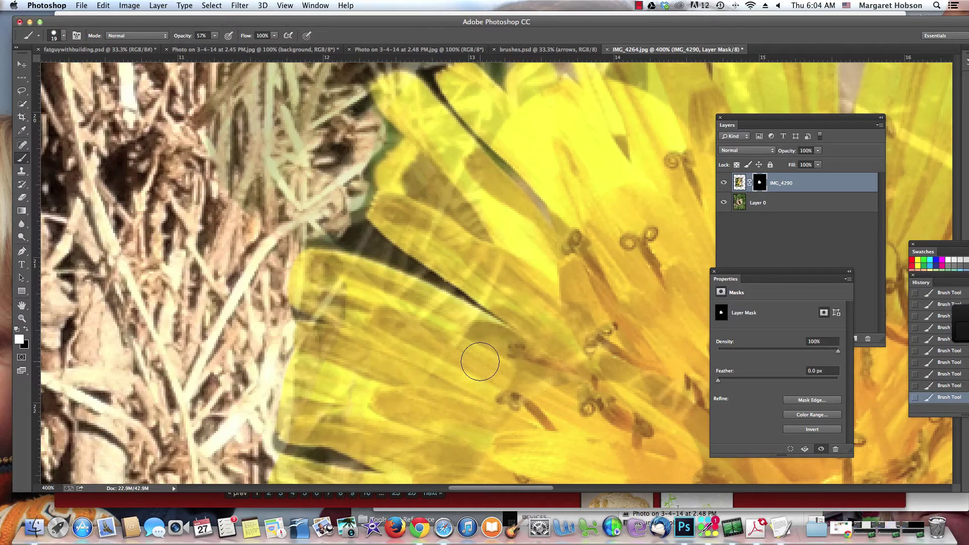
key(super+minus)
key(super+minus)
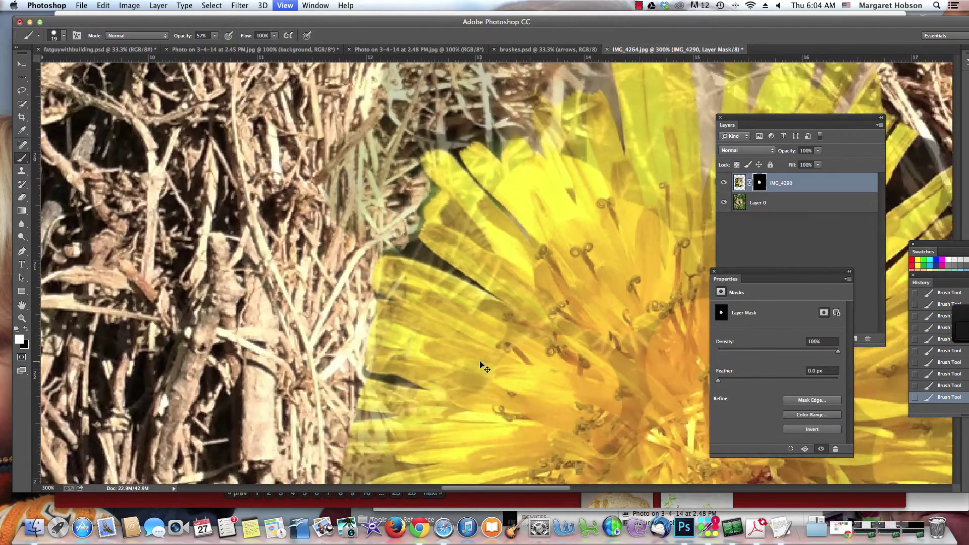
key(super+minus)
key(super+minus)
key(super+minus)
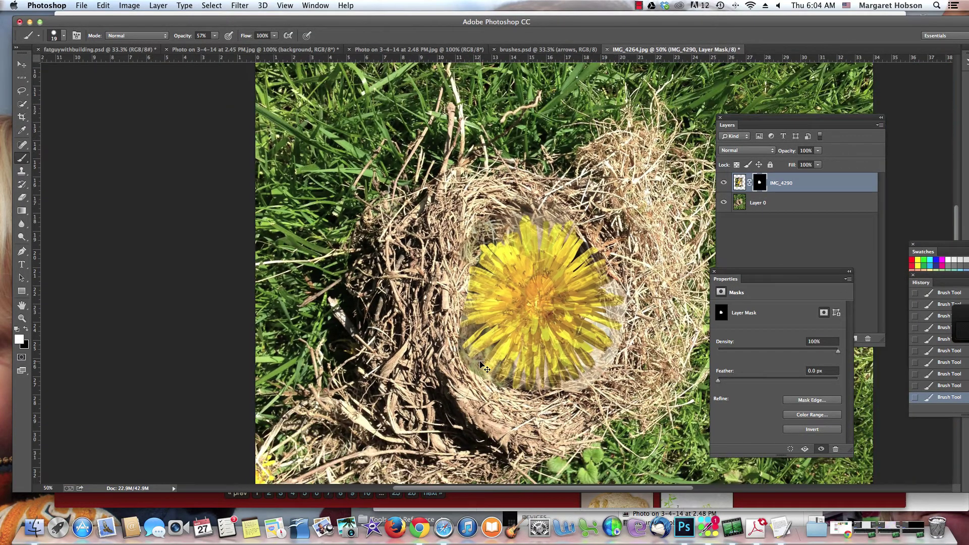
key(super+plus)
key(super+plus)
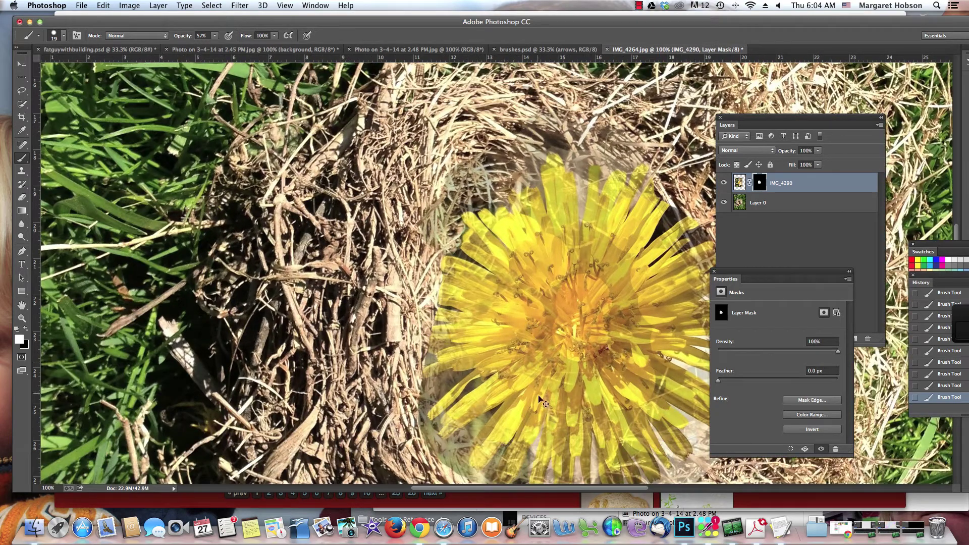
mouse_move(443, 330)
mouse_down()
mouse_move(427, 308)
mouse_move(435, 337)
mouse_move(435, 305)
mouse_move(457, 286)
mouse_move(433, 291)
mouse_move(415, 271)
mouse_move(447, 263)
mouse_move(452, 272)
mouse_move(436, 268)
mouse_move(492, 282)
mouse_move(482, 338)
mouse_move(433, 377)
mouse_move(414, 408)
mouse_move(481, 428)
mouse_move(471, 445)
mouse_move(565, 395)
mouse_move(554, 373)
mouse_move(598, 369)
mouse_move(696, 397)
mouse_up()
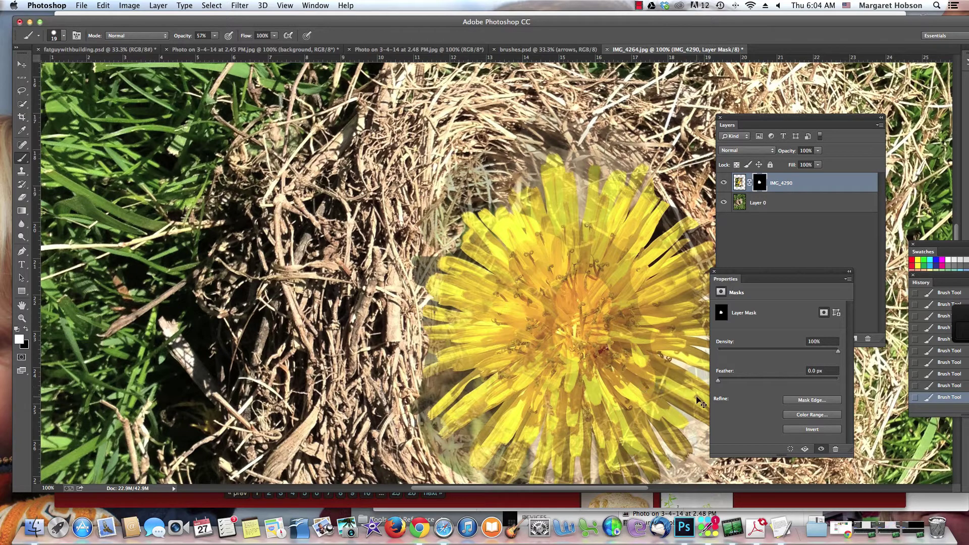
Paint black on the mask to remove the pale leftover background around the dandelion's right edge.
key(super+minus)
key(super+minus)
key(super+minus)
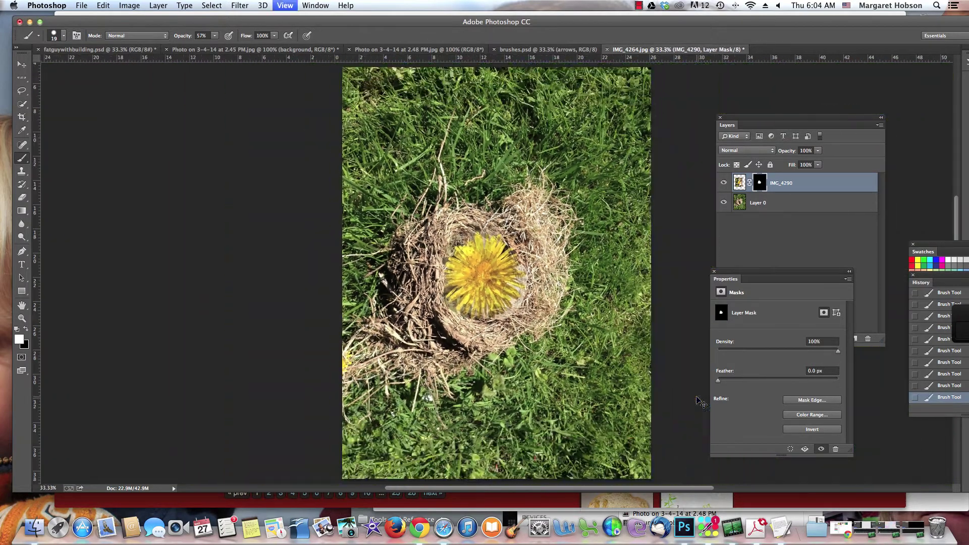
key(super+minus)
key(super+plus)
key(super+plus)
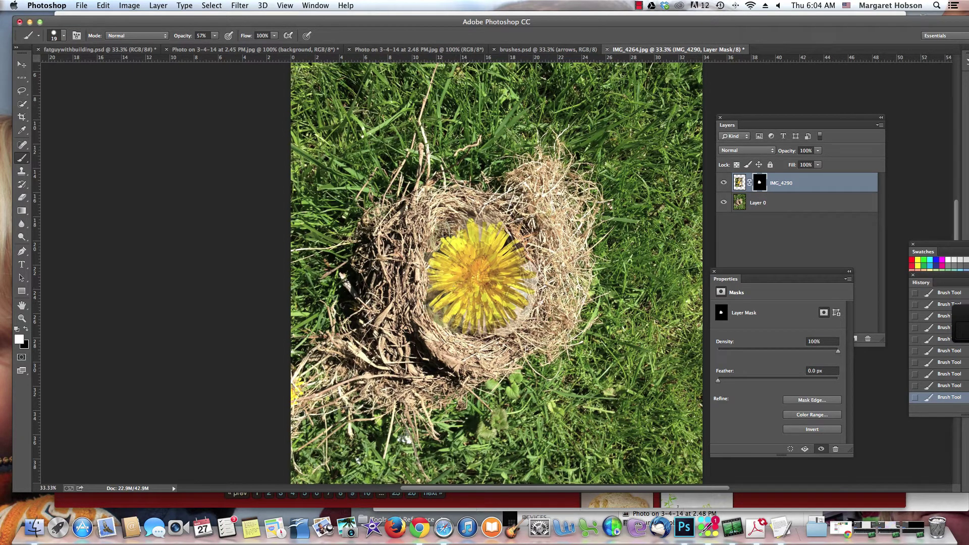
click(26, 328)
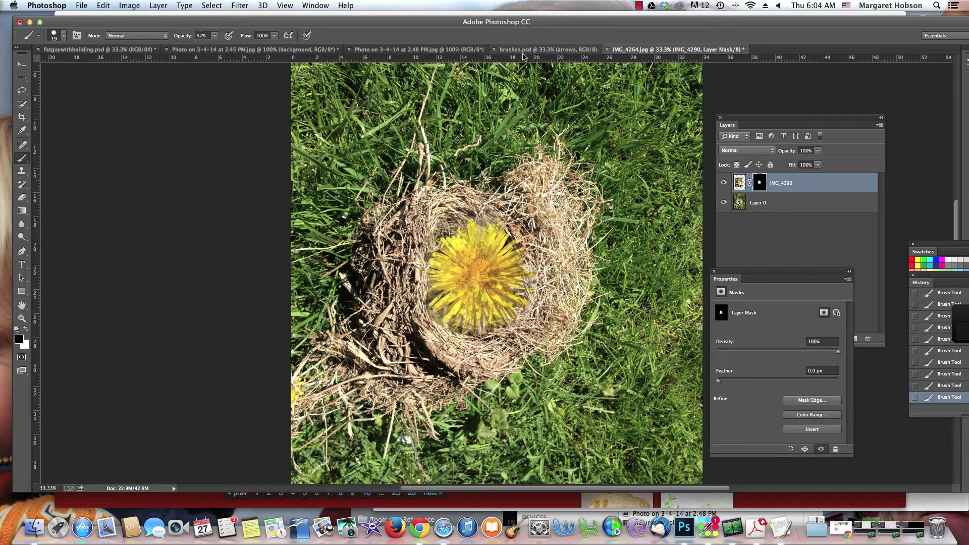
Switch to the Photo on 3-4-14 at 2.48 PM.jpg document, unlock its Background layer and arrange the workspace around the whole photo.
click(405, 54)
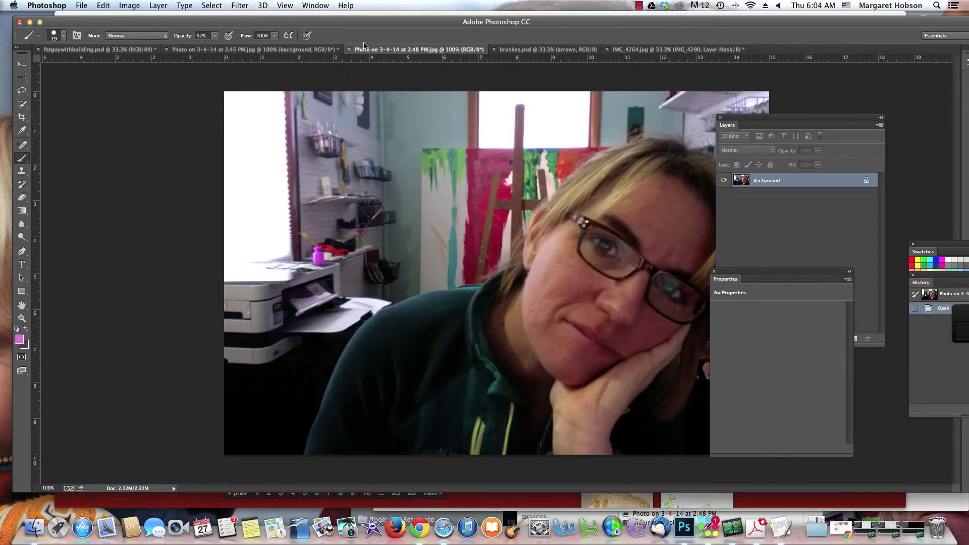
drag(408, 26, 319, 4)
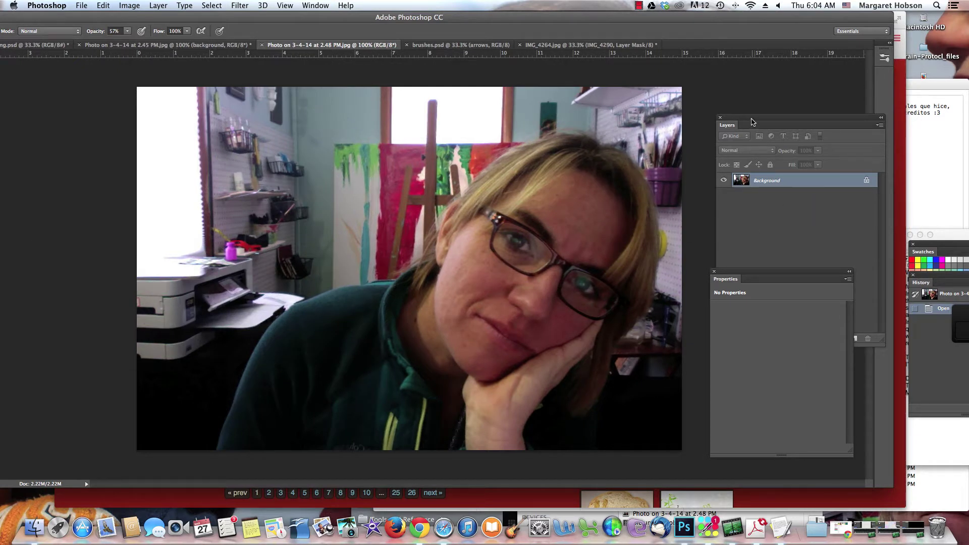
drag(751, 122, 721, 73)
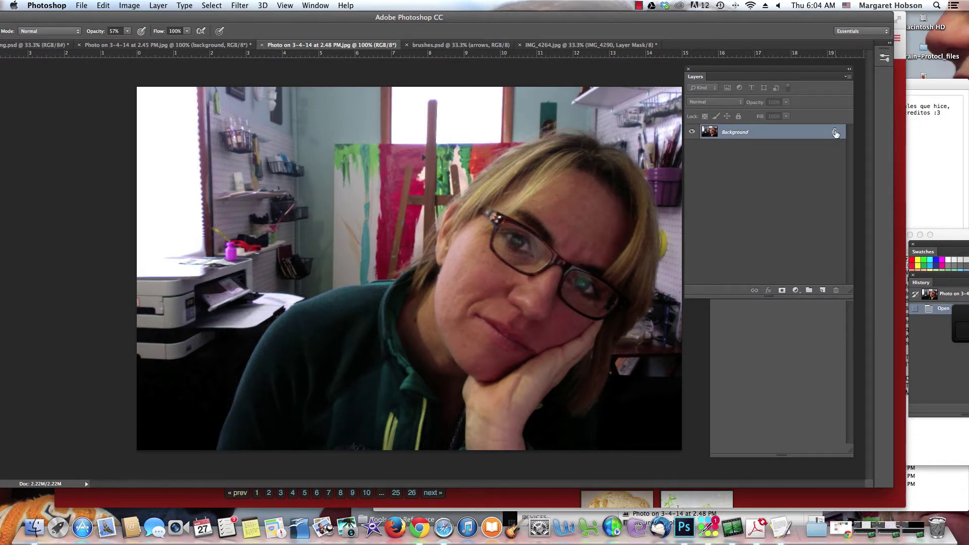
drag(835, 132, 836, 290)
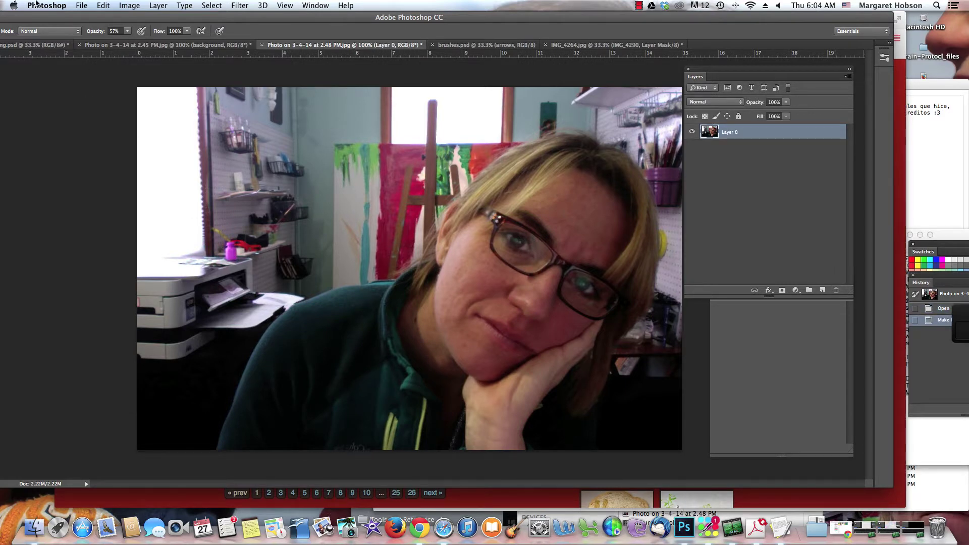
drag(35, 19, 97, 34)
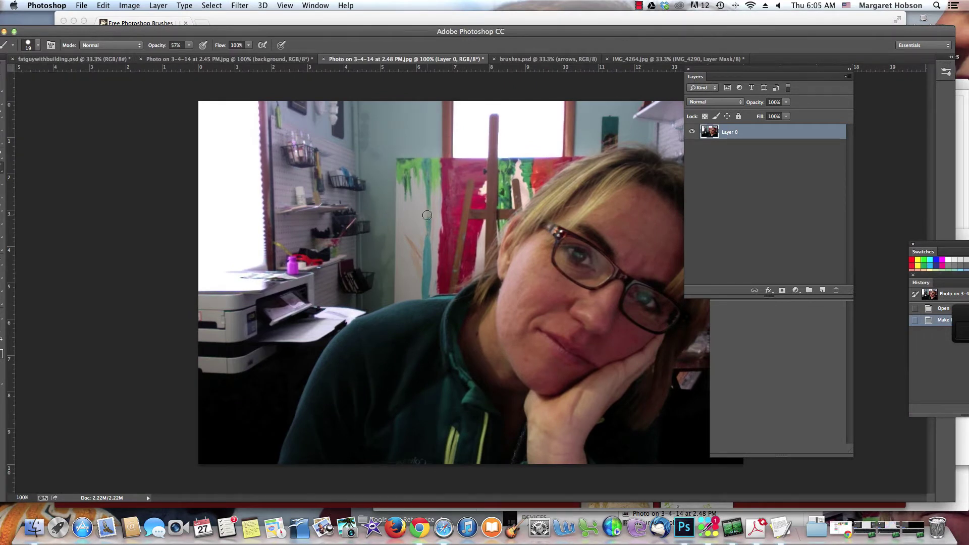
key(super+minus)
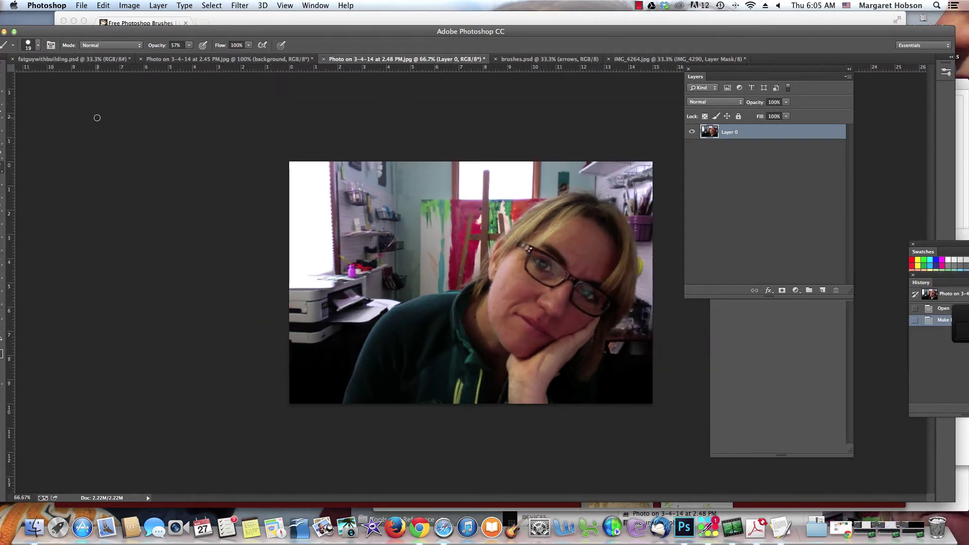
drag(69, 32, 117, 33)
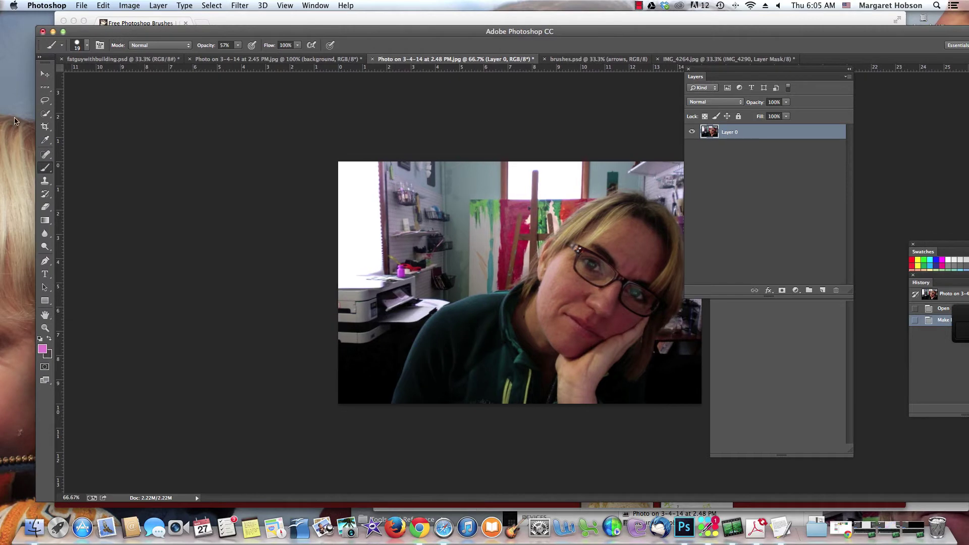
Delete the room background around the woman's head and shoulders using Quick Selection and clear the selection.
click(44, 114)
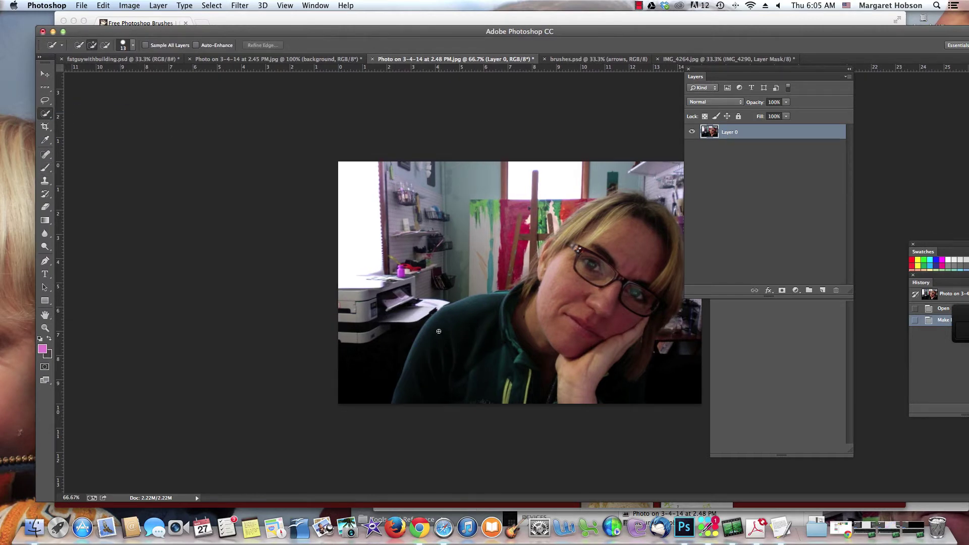
mouse_move(352, 367)
mouse_down()
mouse_move(357, 254)
mouse_move(385, 250)
mouse_move(379, 302)
mouse_move(388, 314)
mouse_move(398, 293)
mouse_move(414, 282)
mouse_move(431, 288)
mouse_move(457, 261)
mouse_move(473, 281)
mouse_move(494, 277)
mouse_move(524, 243)
mouse_move(521, 265)
mouse_move(563, 211)
mouse_move(601, 181)
mouse_up()
drag(651, 183, 667, 201)
drag(597, 173, 564, 174)
key(Delete)
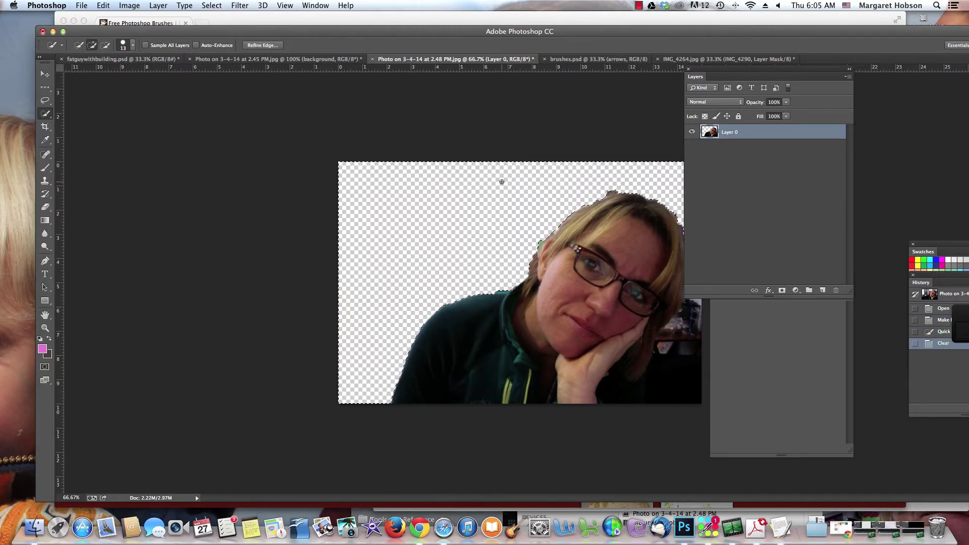
key(super+d)
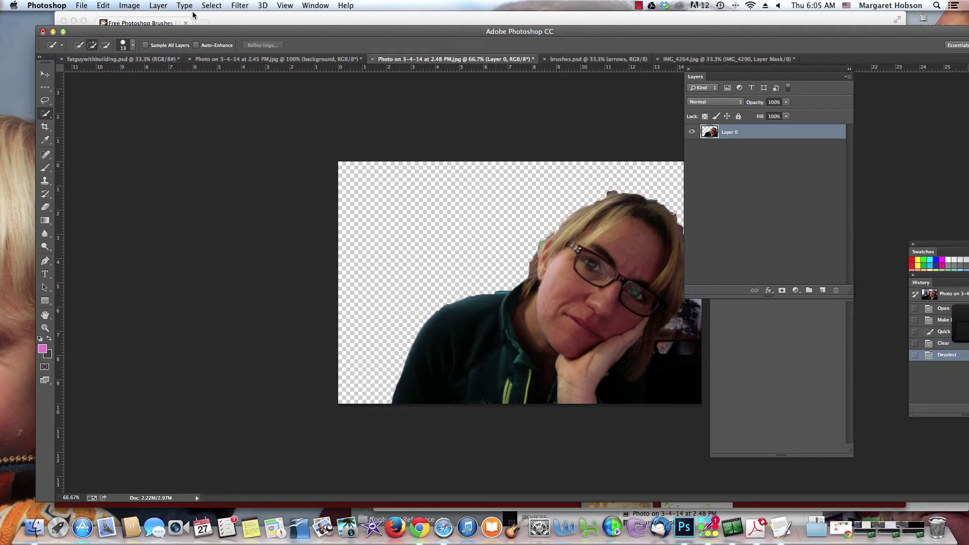
click(220, 6)
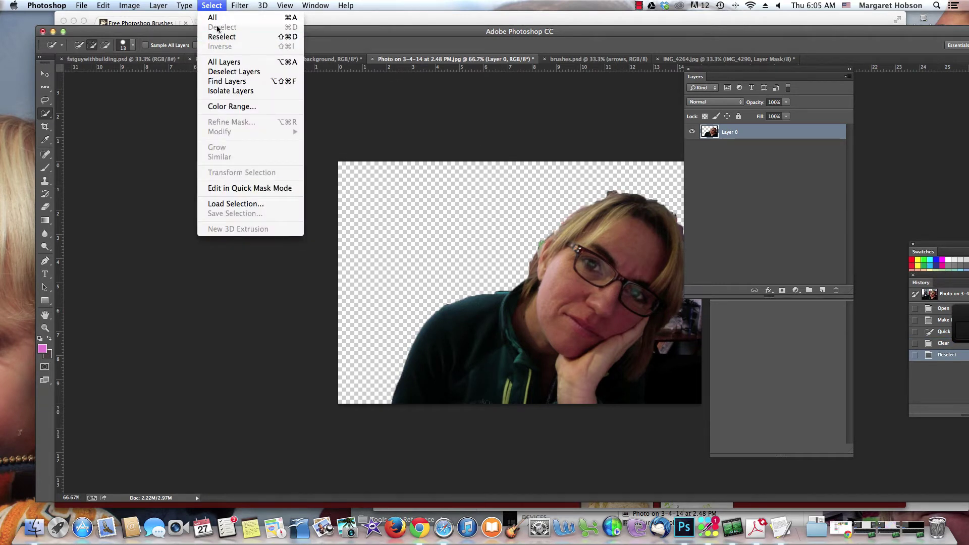
click(402, 34)
drag(401, 33, 344, 28)
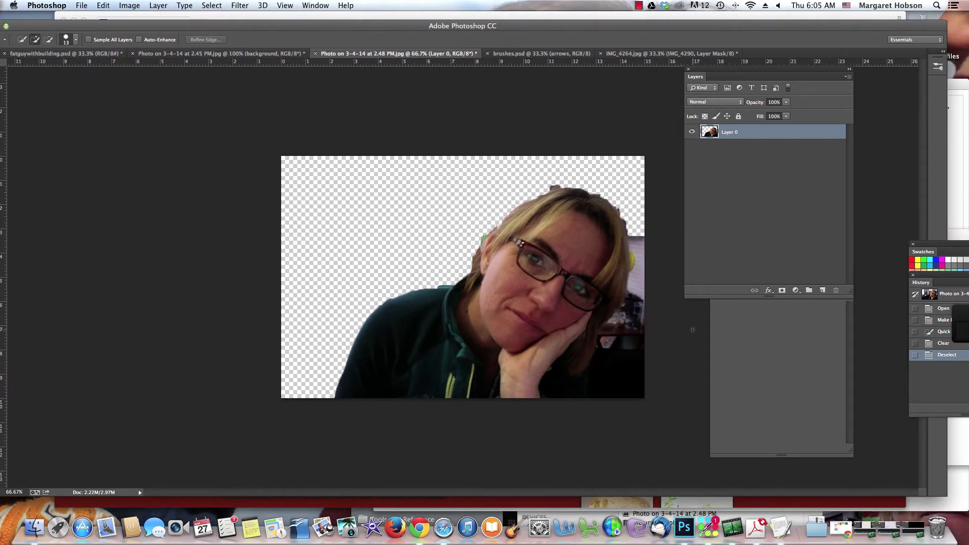
Add a new empty layer and place it beneath the cut-out portrait layer.
click(822, 291)
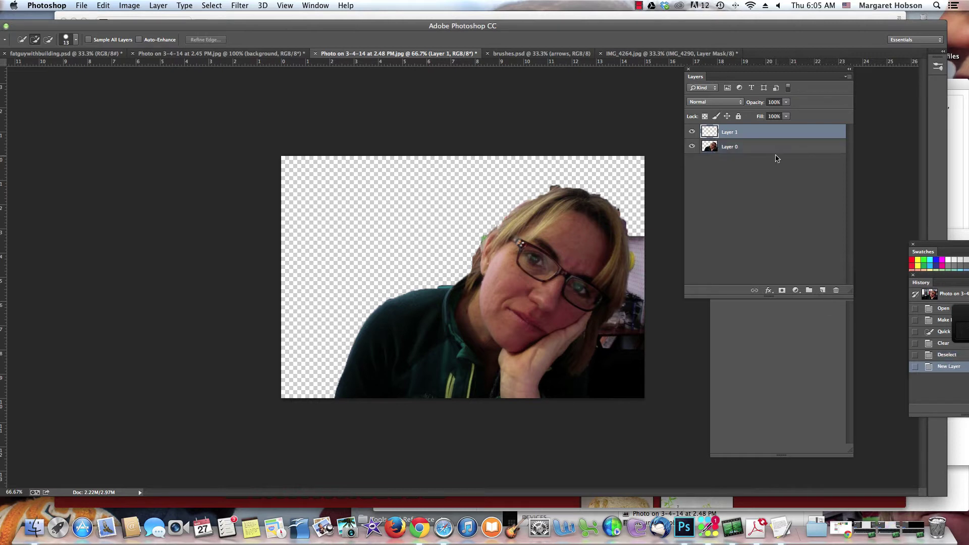
double_click(770, 132)
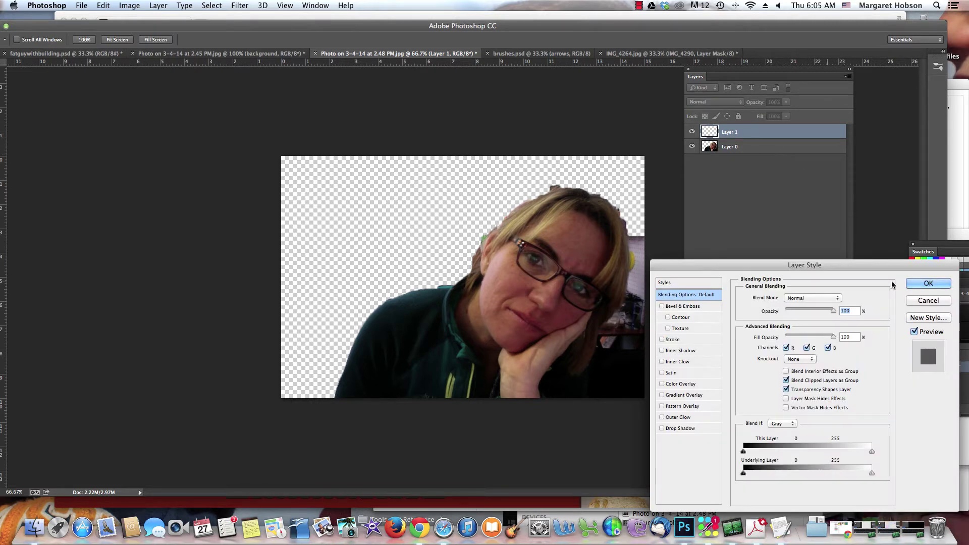
click(927, 303)
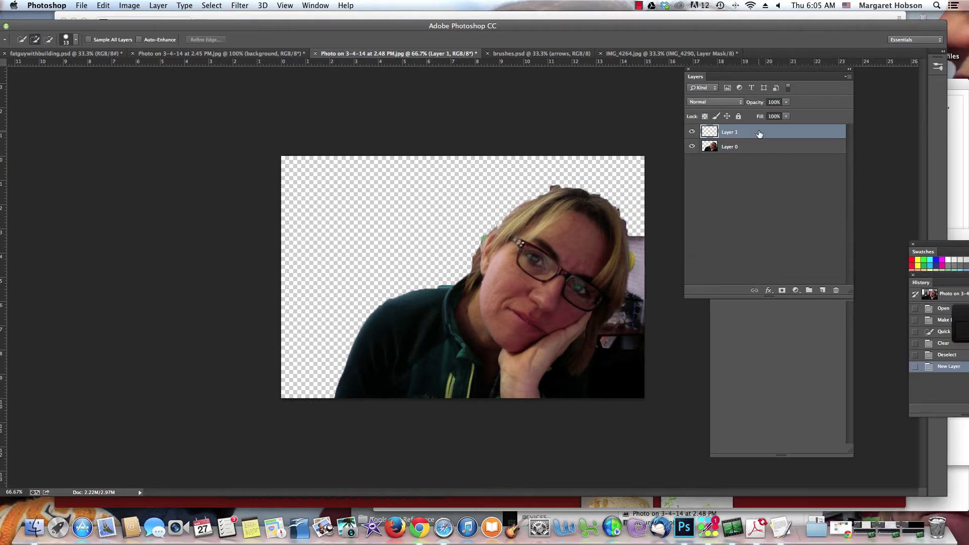
drag(759, 133, 757, 162)
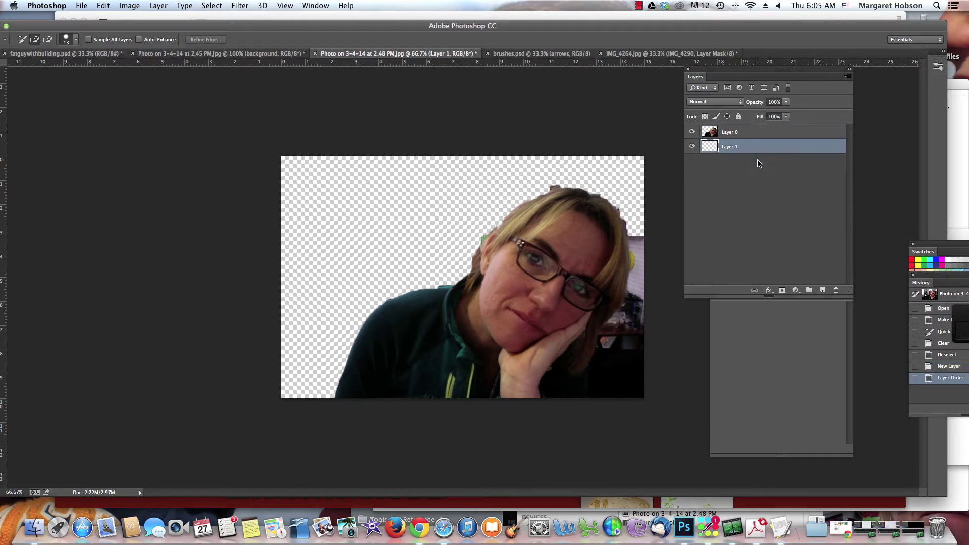
Fill the empty layer beneath the portrait with white at 100% opacity in Normal mode.
click(104, 6)
click(112, 158)
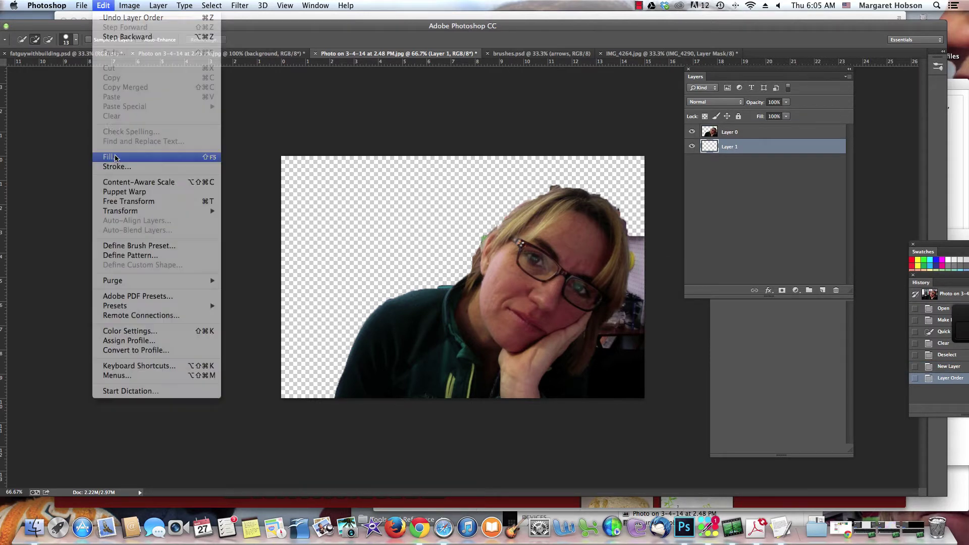
click(489, 116)
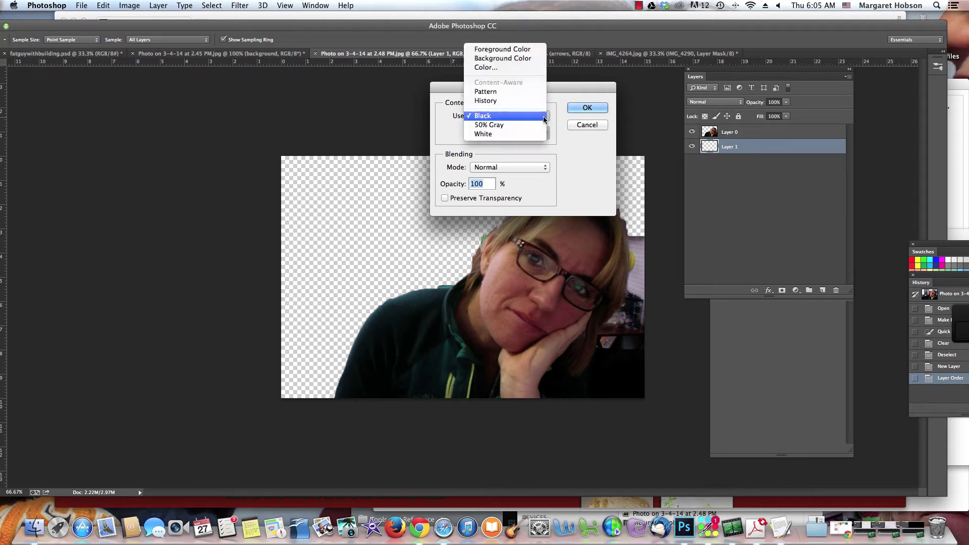
click(516, 134)
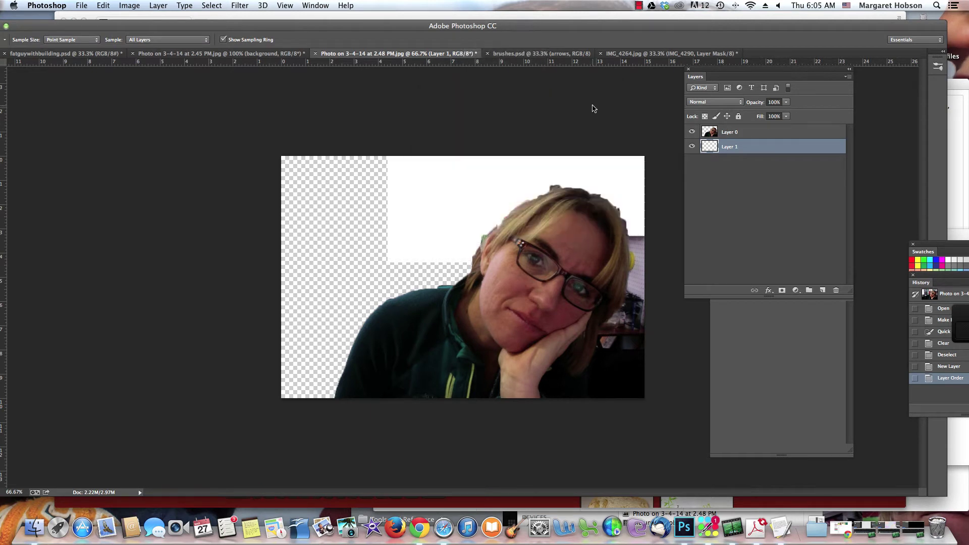
click(593, 108)
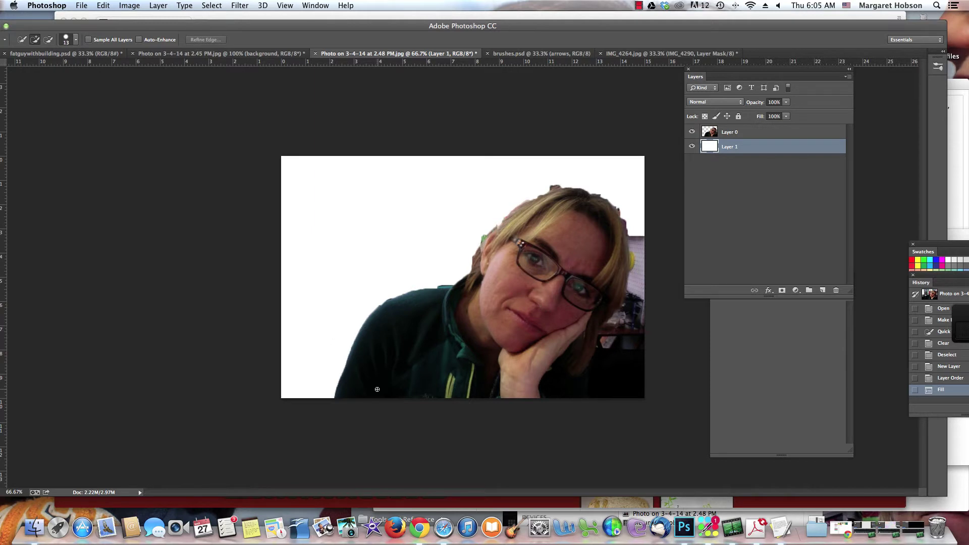
Make the cut-out portrait layer active and switch to the Move tool.
click(725, 133)
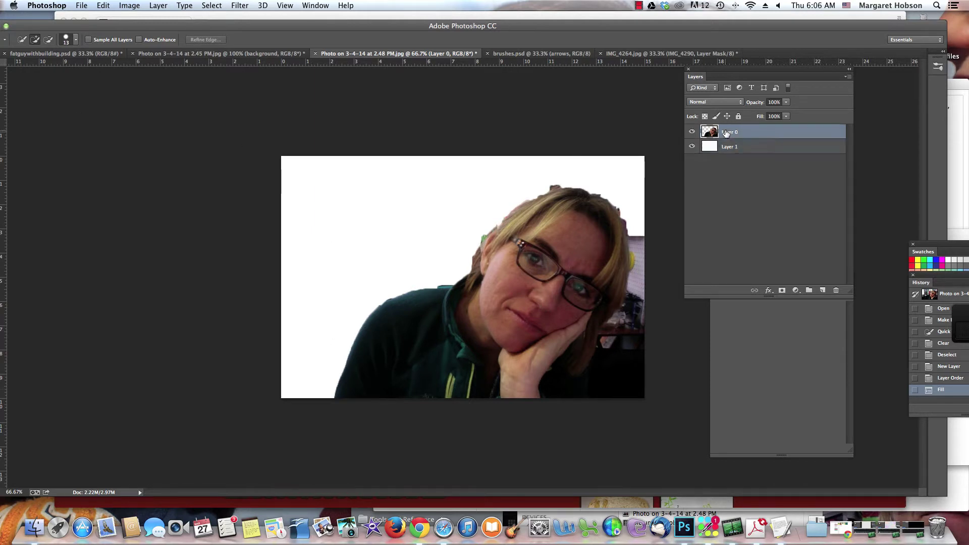
key(v)
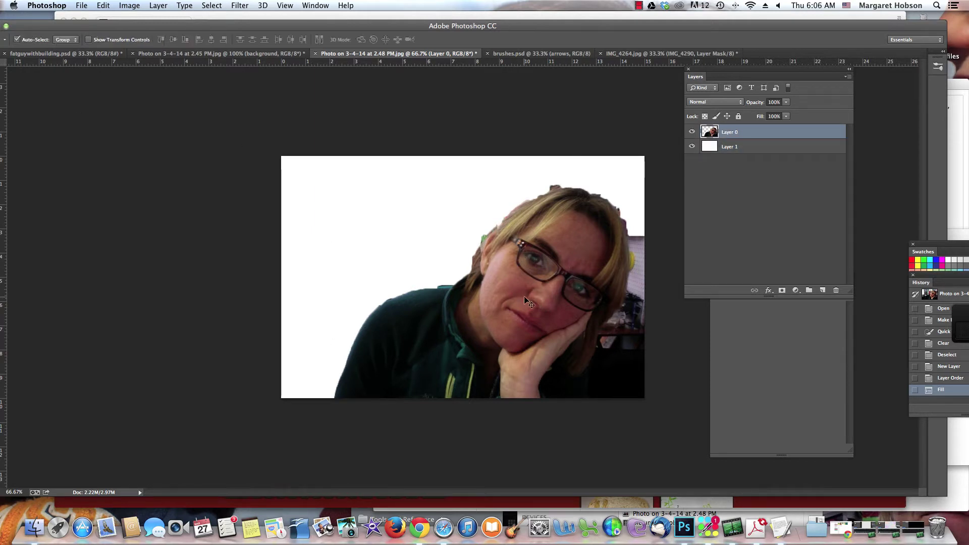
mouse_move(524, 297)
mouse_down()
mouse_move(508, 292)
mouse_move(525, 298)
mouse_up()
click(103, 6)
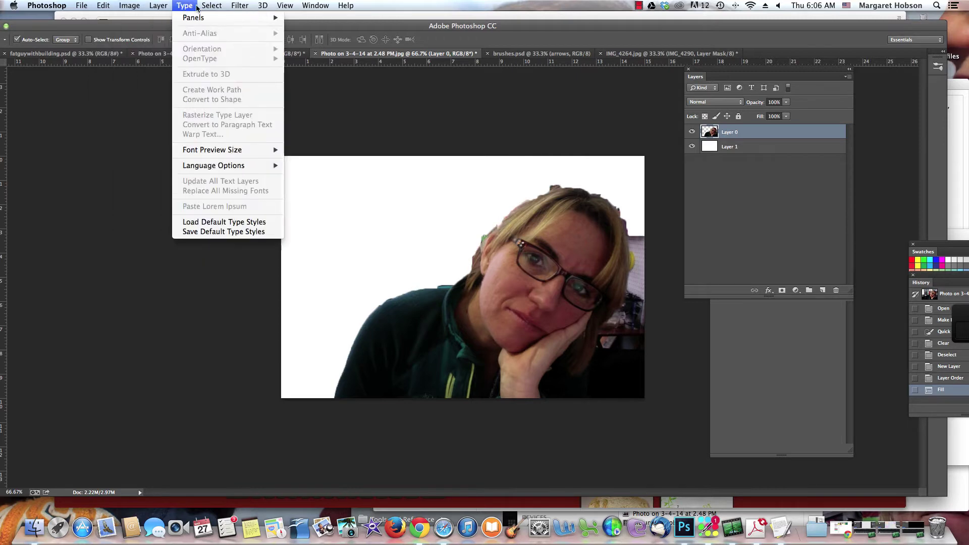
mouse_move(212, 6)
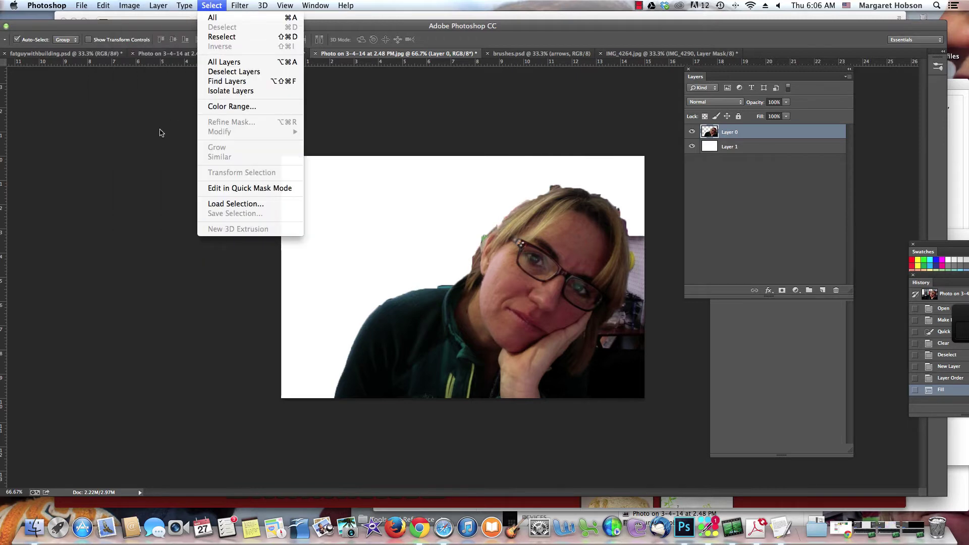
click(160, 133)
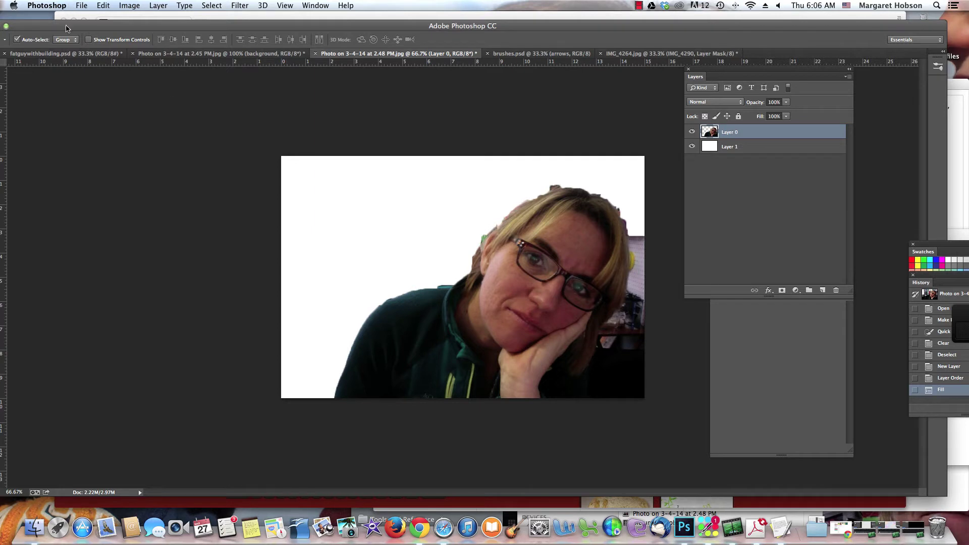
Bring the toolbox into view and select the woman's figure on the portrait layer with Quick Selection.
drag(66, 28, 96, 25)
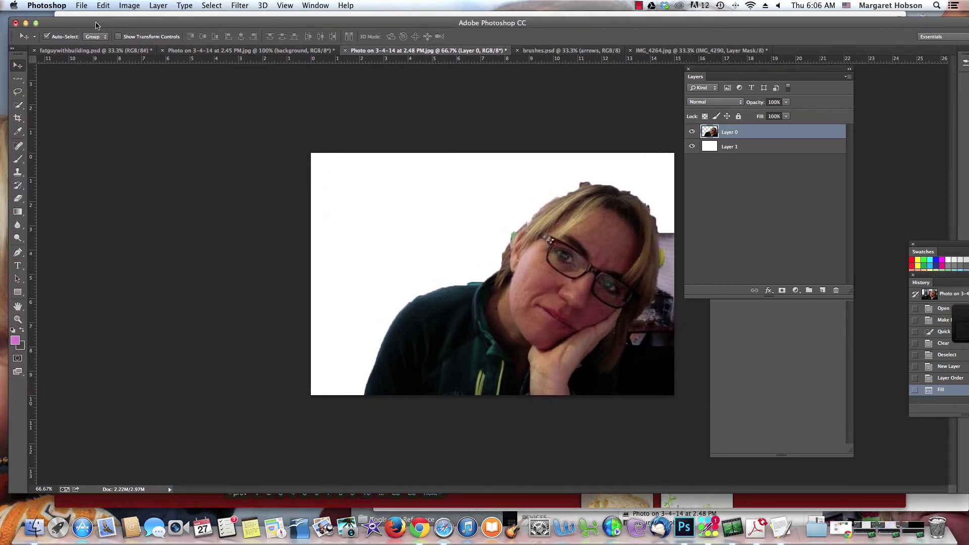
click(20, 107)
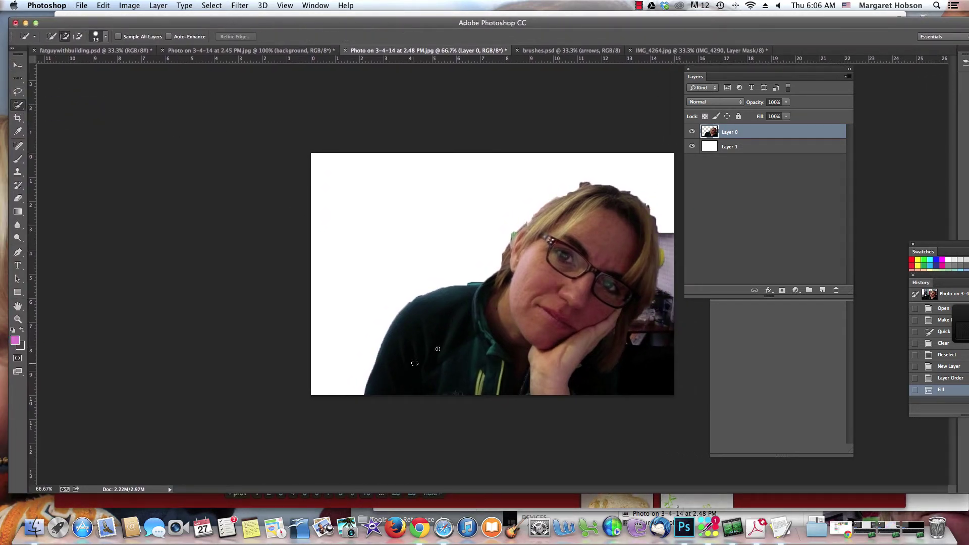
mouse_move(438, 349)
mouse_down()
mouse_move(473, 337)
mouse_move(512, 348)
mouse_move(559, 308)
mouse_move(588, 263)
mouse_move(567, 260)
mouse_move(598, 202)
mouse_move(611, 346)
mouse_up()
Feather the portrait selection by 6.5 px with Refine Edge and clear the selection.
click(235, 37)
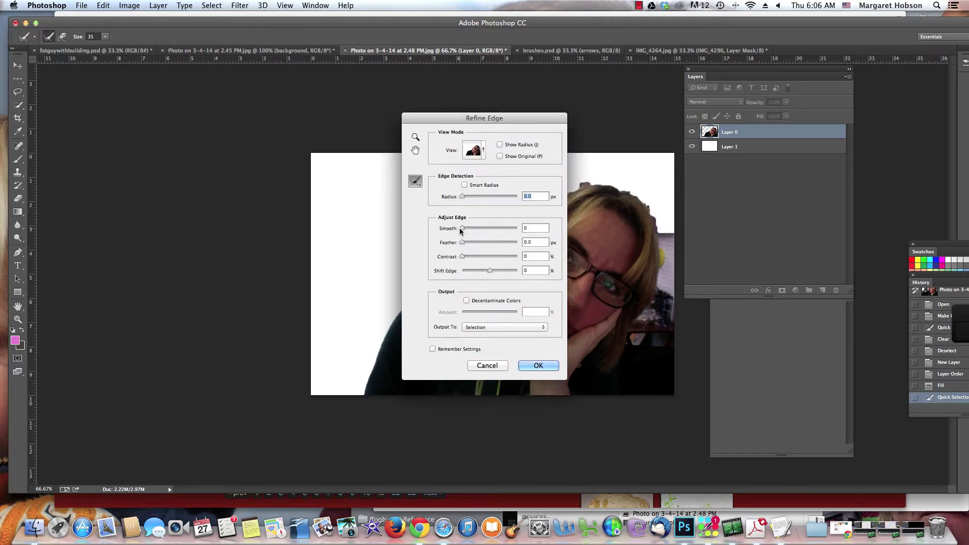
drag(462, 242, 479, 244)
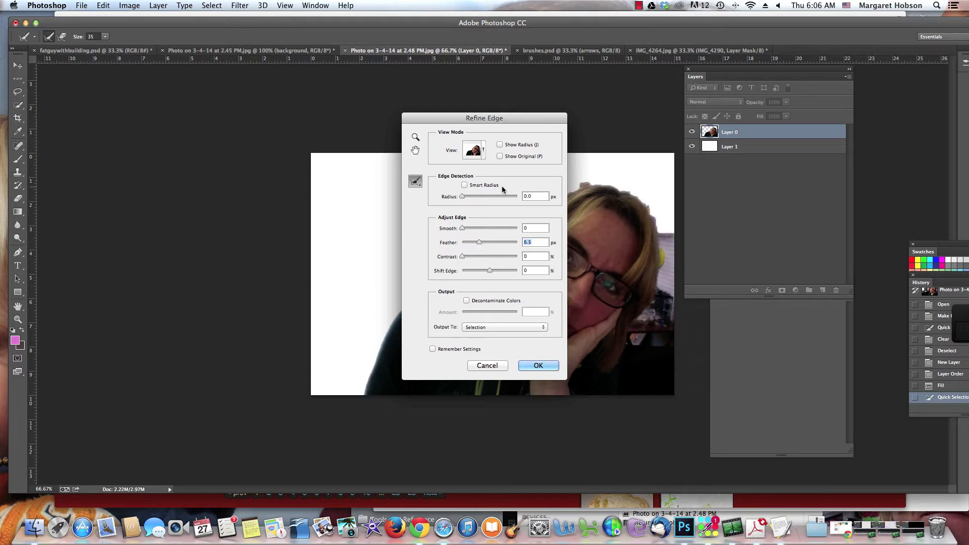
drag(449, 118, 411, 112)
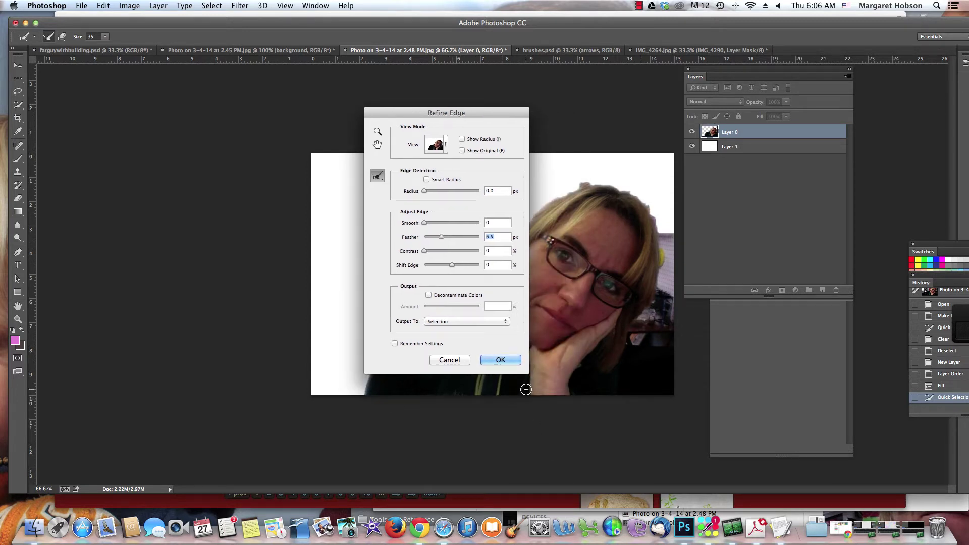
click(508, 358)
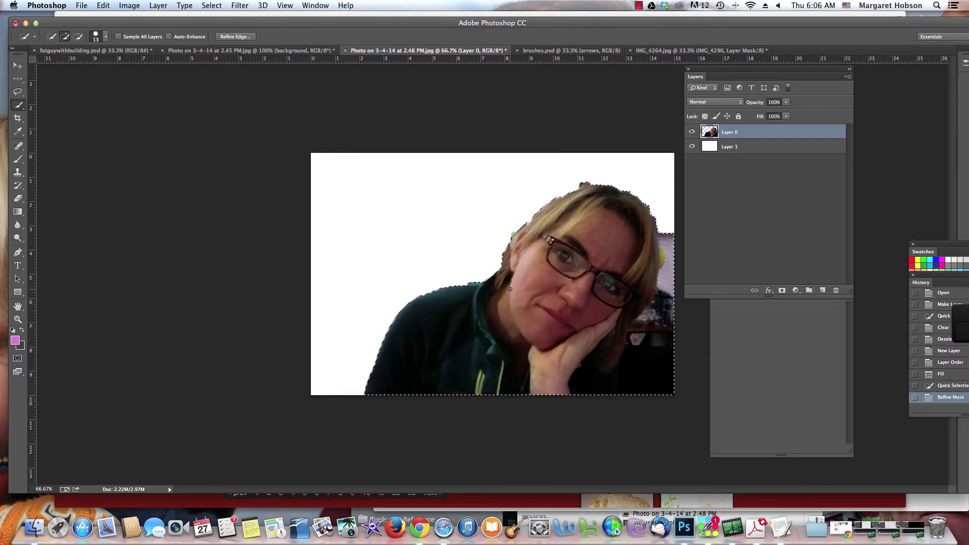
key(super+d)
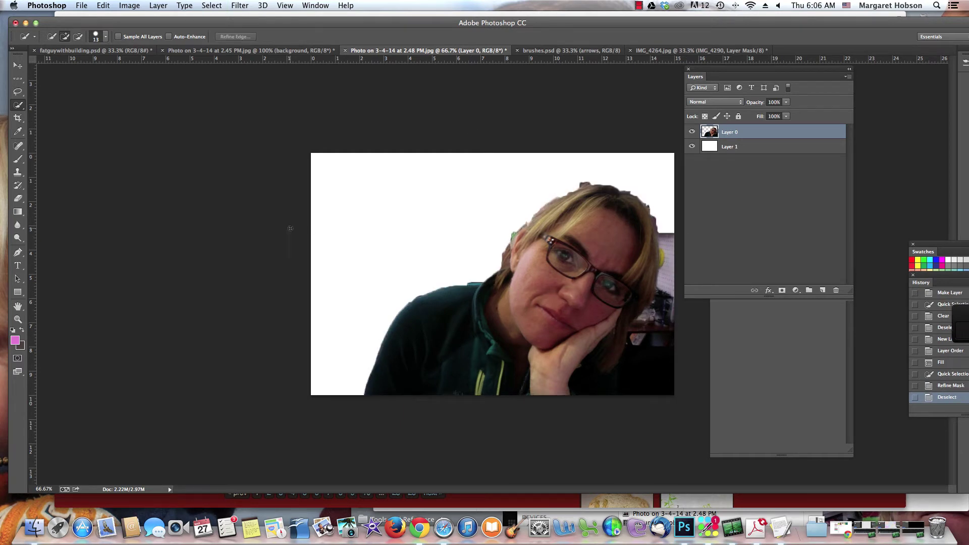
Apply the Filter Gallery's Watercolor effect to the portrait layer with Brush Detail 4, Shadow Intensity 3 and Texture 1.
click(236, 5)
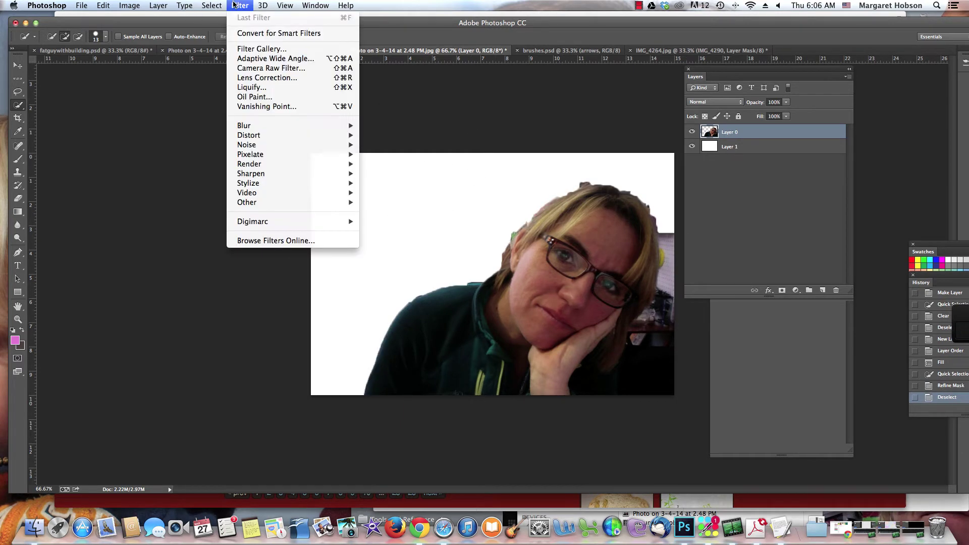
click(257, 49)
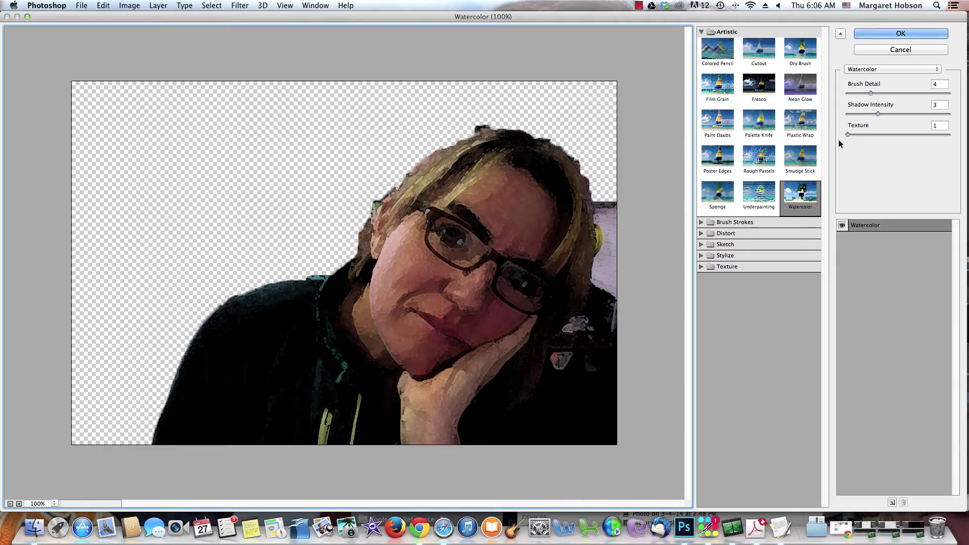
click(892, 34)
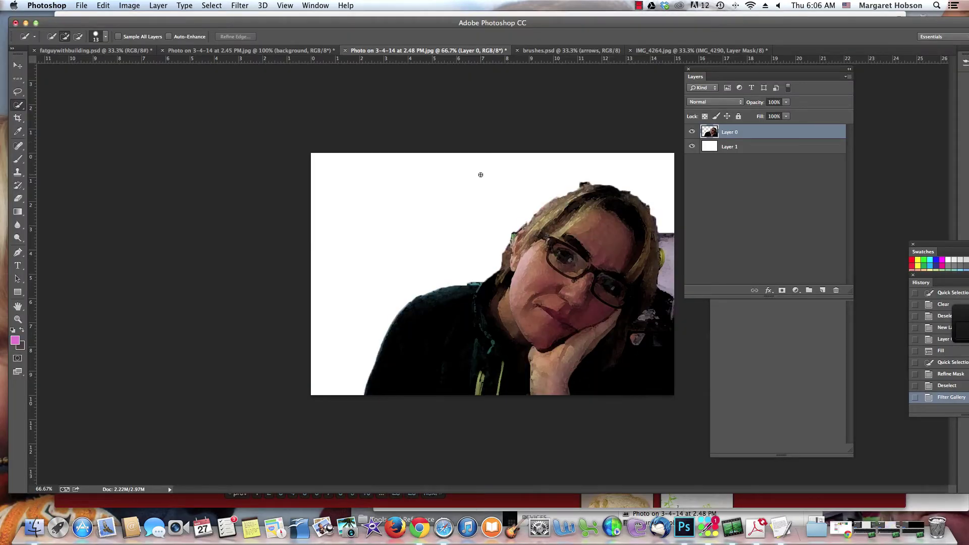
Convert the portrait layer to black and white using the Default preset of the Black & White adjustment.
click(129, 6)
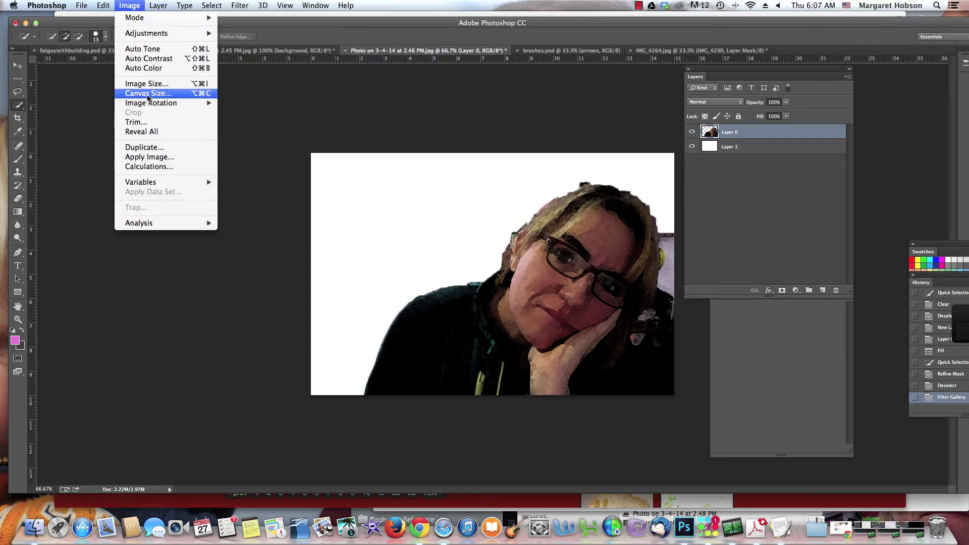
mouse_move(146, 34)
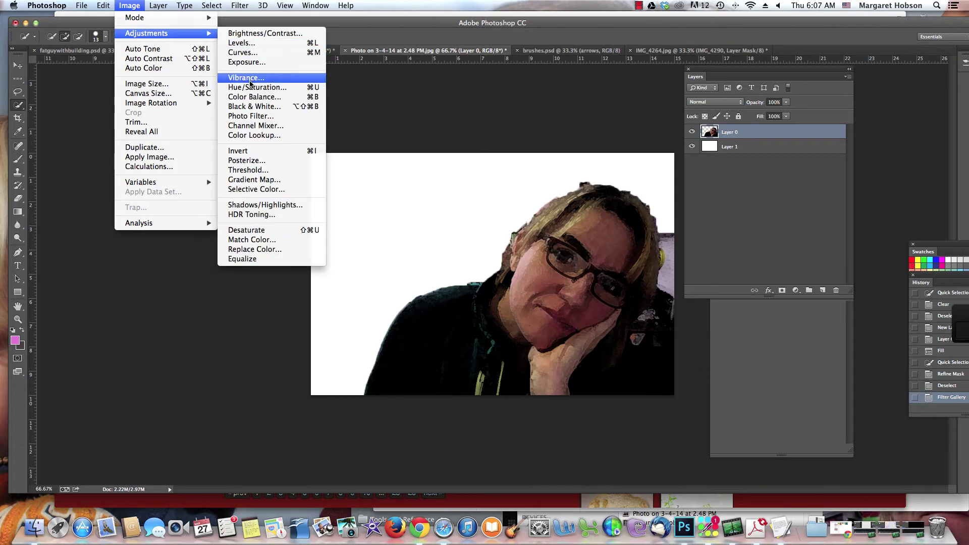
click(248, 106)
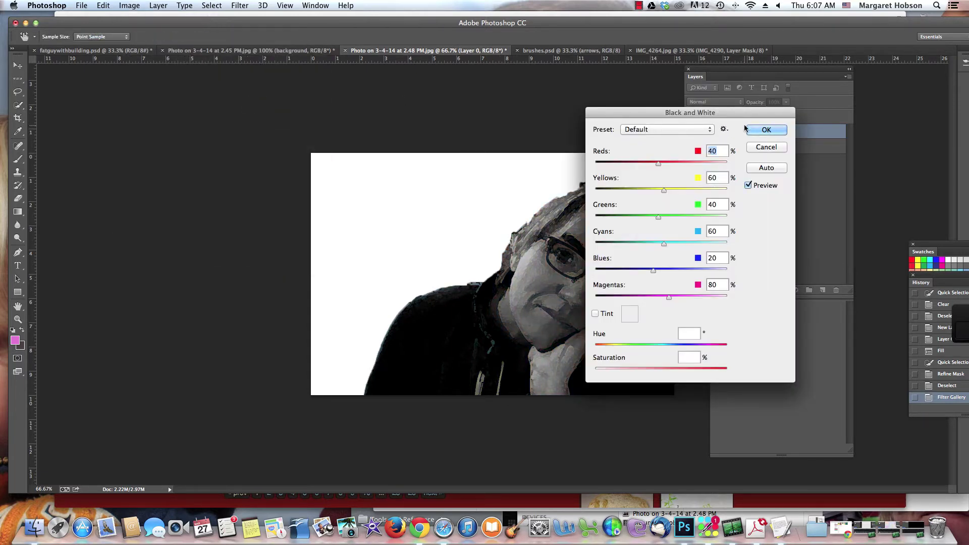
click(766, 130)
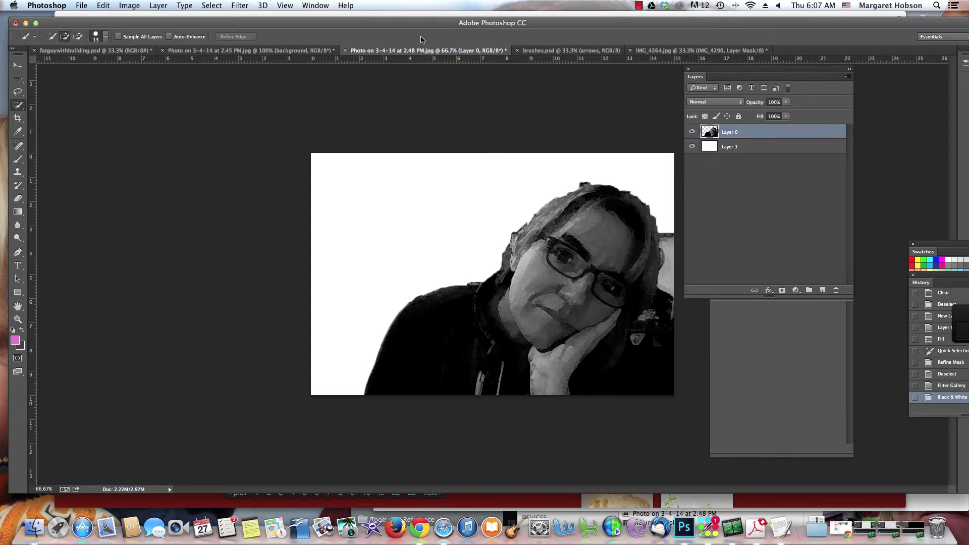
Place the IMG_5680.JPG landscape from the Desktop at its default size above the portrait and commit the placement.
click(83, 6)
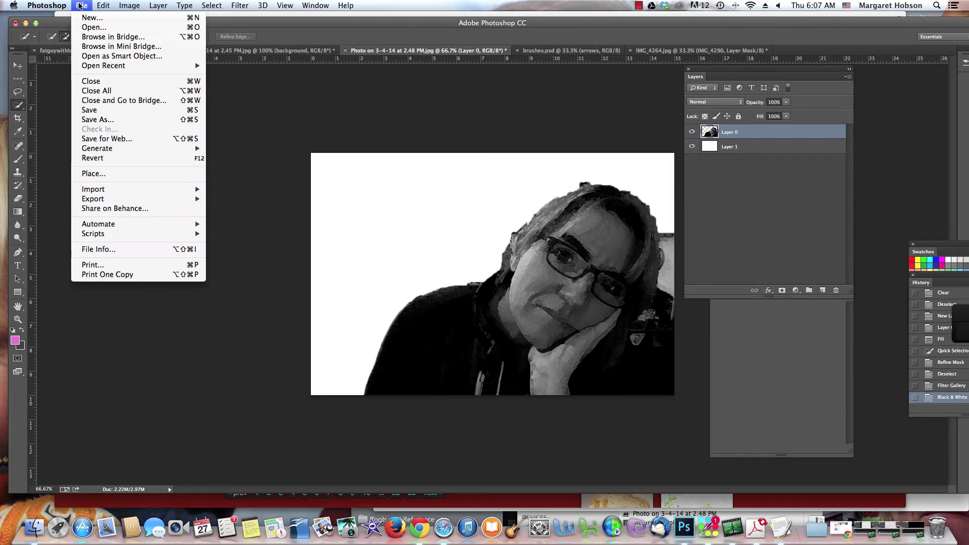
click(98, 180)
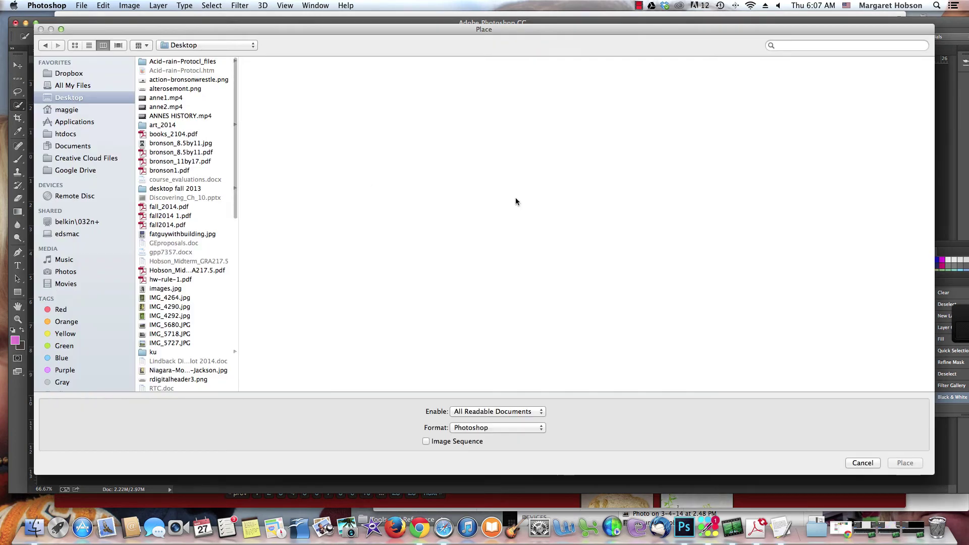
click(178, 308)
click(165, 324)
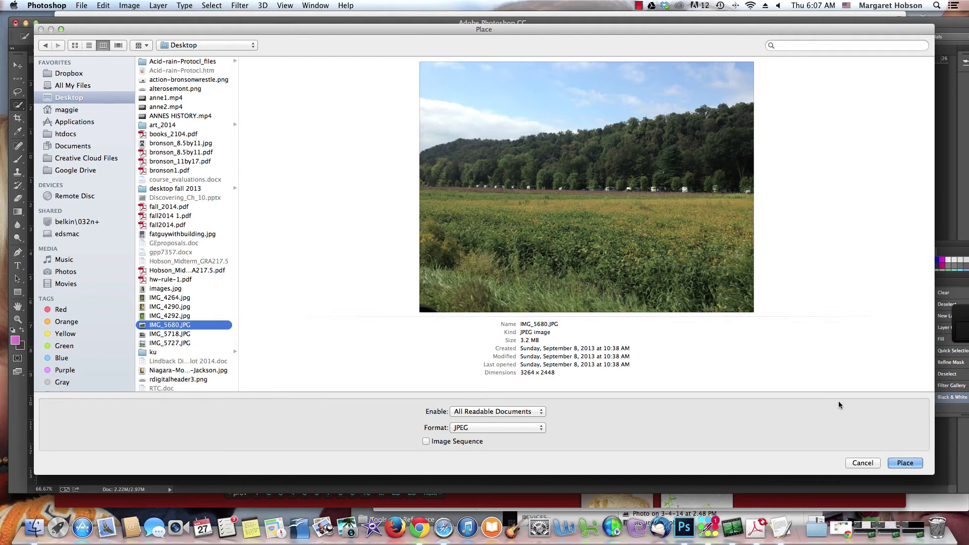
click(903, 461)
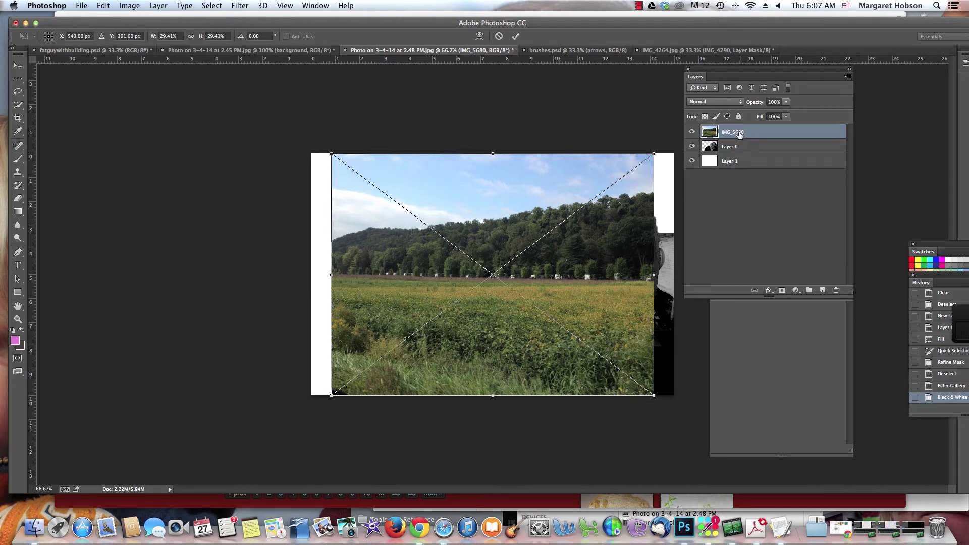
click(134, 4)
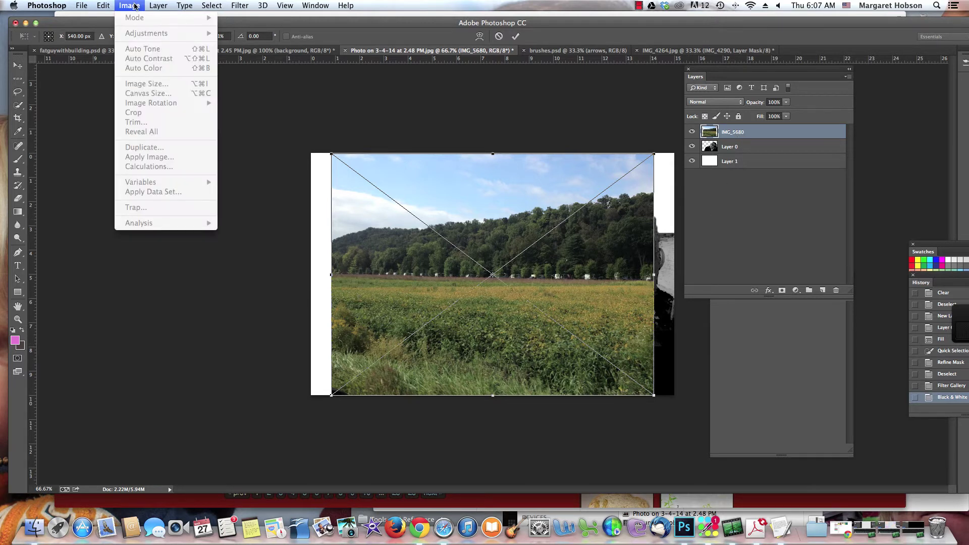
click(493, 101)
click(18, 65)
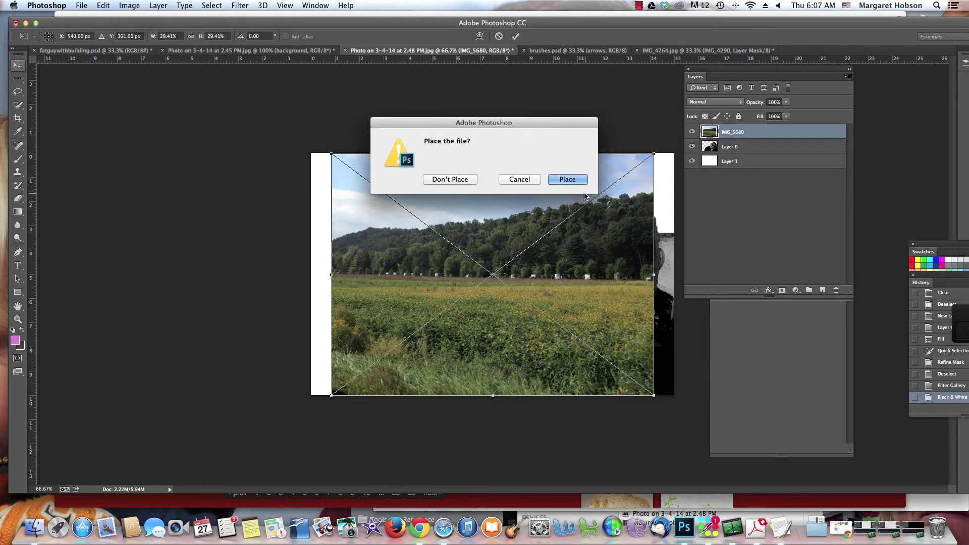
click(565, 179)
Rasterize the placed IMG_5680 smart object into an ordinary pixel layer.
click(127, 6)
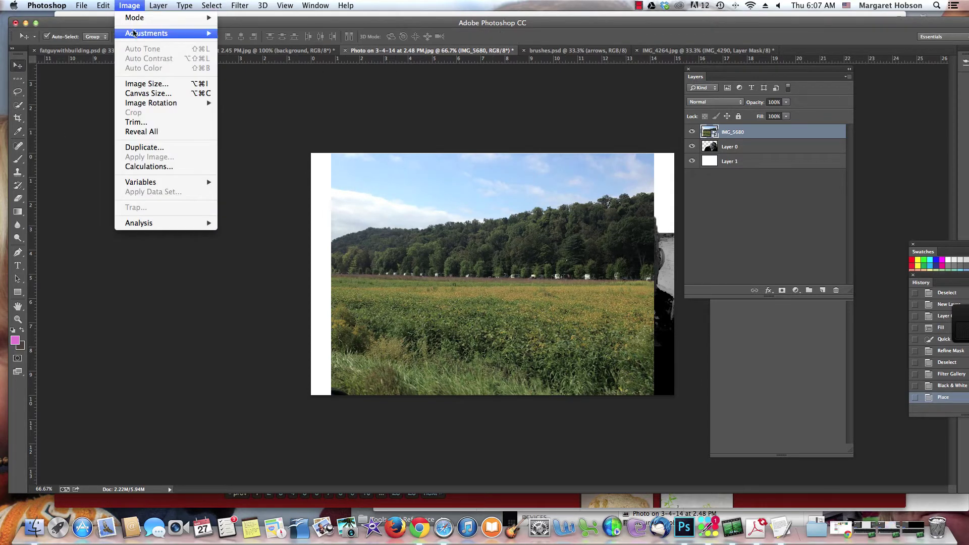
click(424, 63)
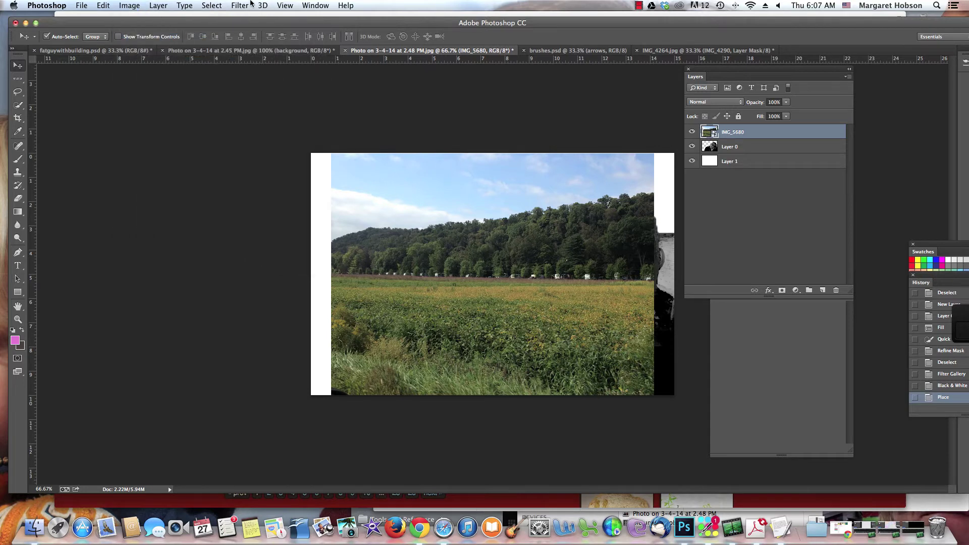
click(168, 6)
mouse_move(174, 186)
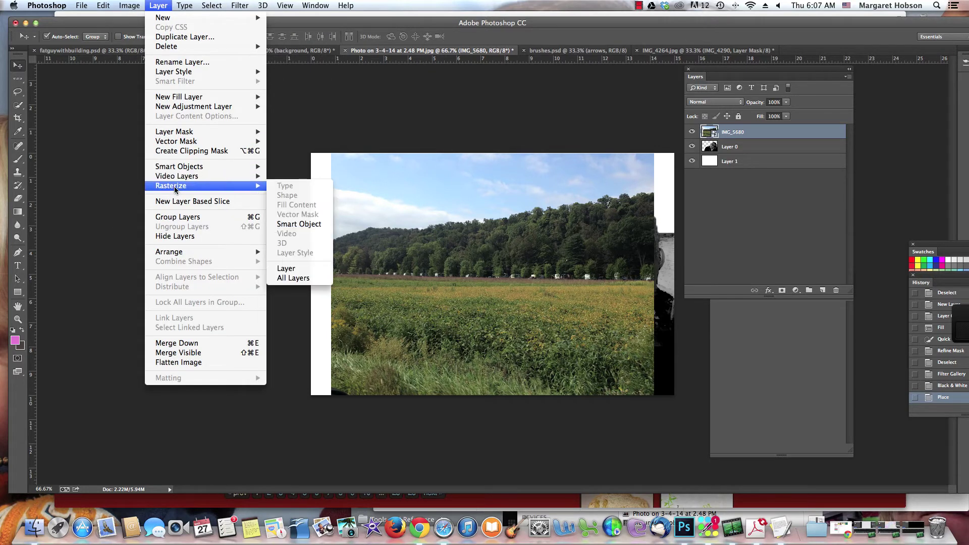
click(294, 225)
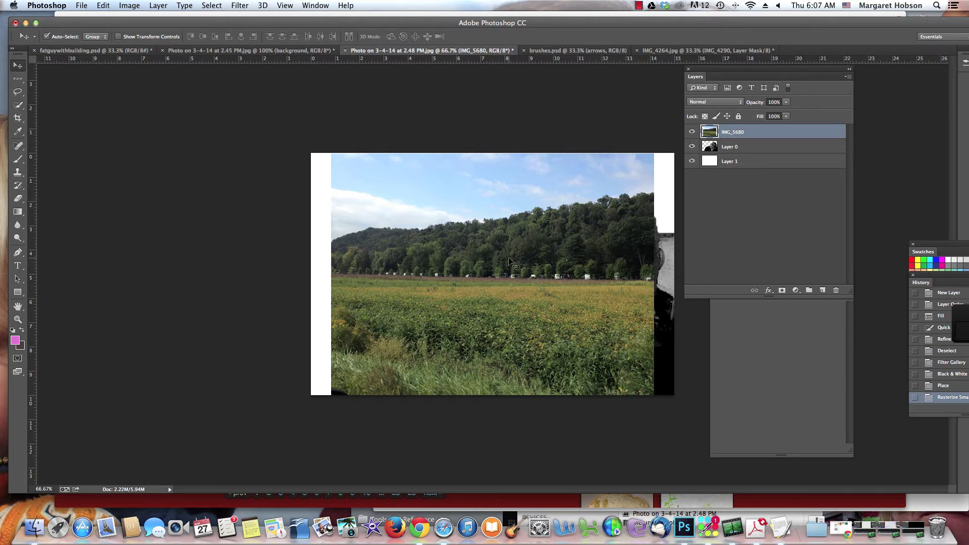
Convert the IMG_5680 landscape layer to black and white with the Default preset and move it beneath the portrait layer.
click(128, 5)
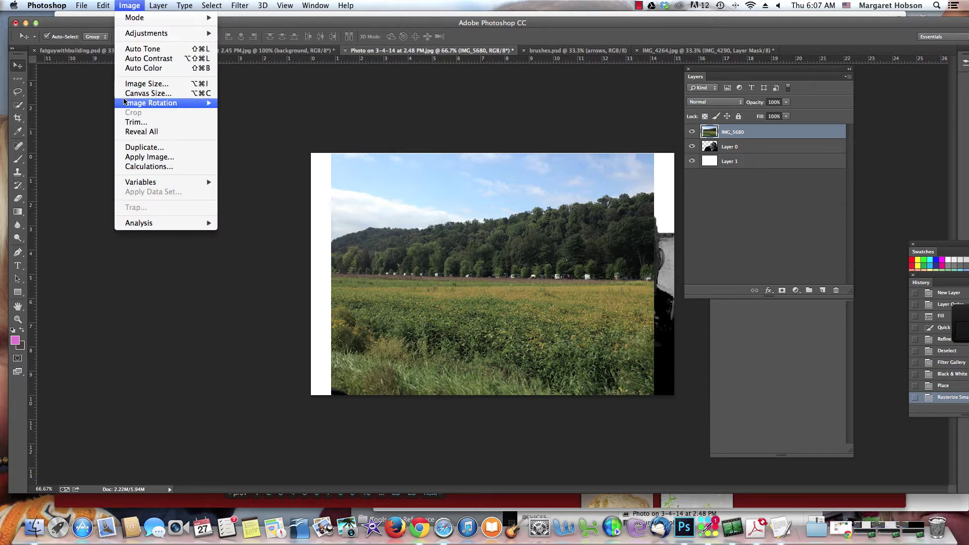
mouse_move(137, 33)
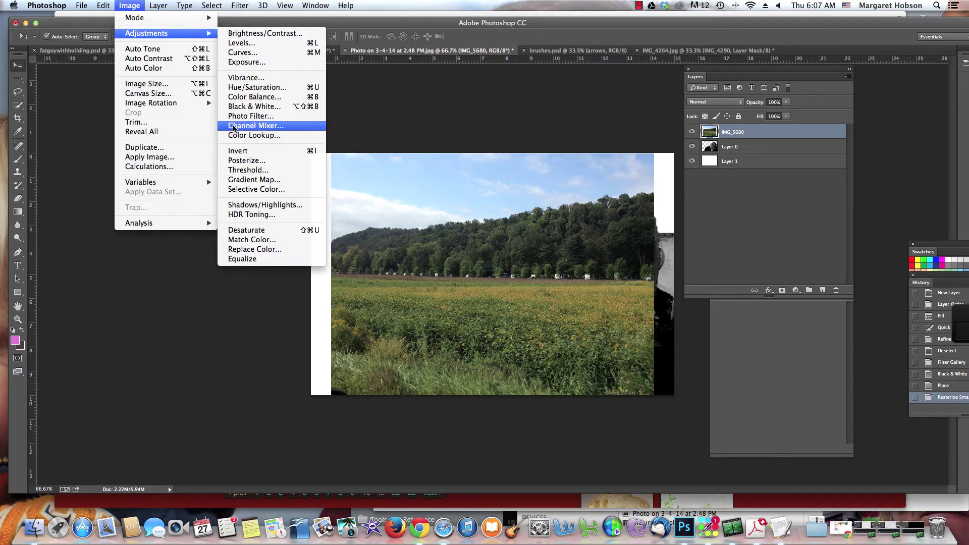
click(237, 108)
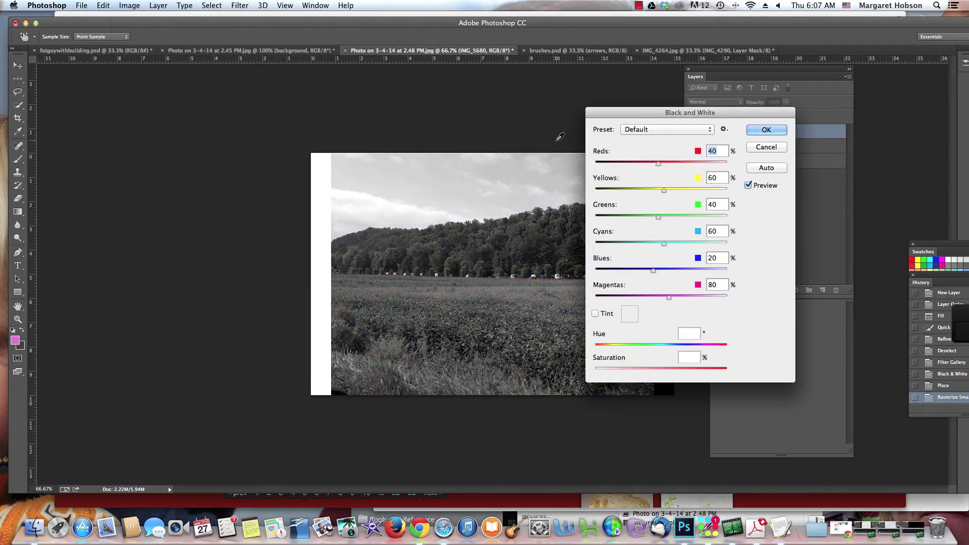
click(765, 130)
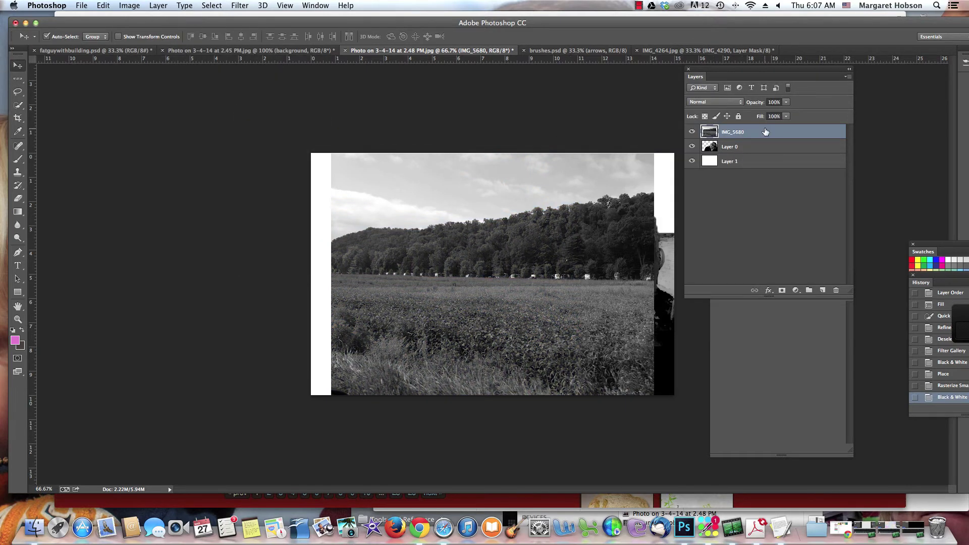
click(729, 149)
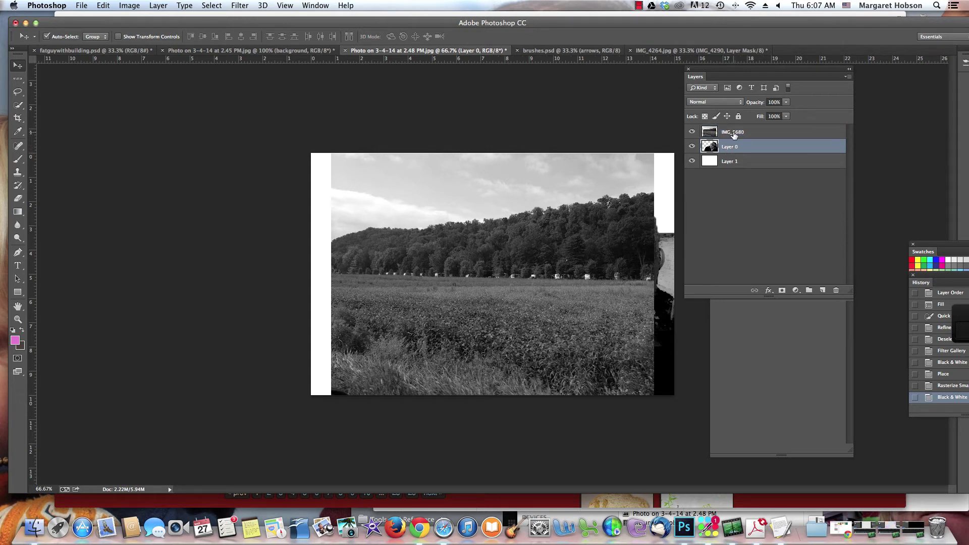
drag(733, 134, 733, 153)
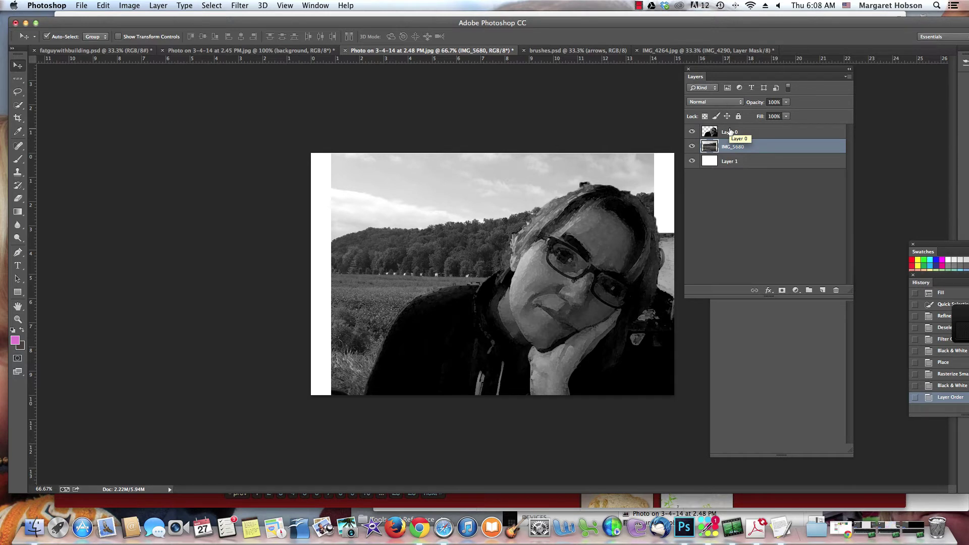
Crop both sides of the canvas to the landscape photo's edges, about 13.33 in wide.
key(c)
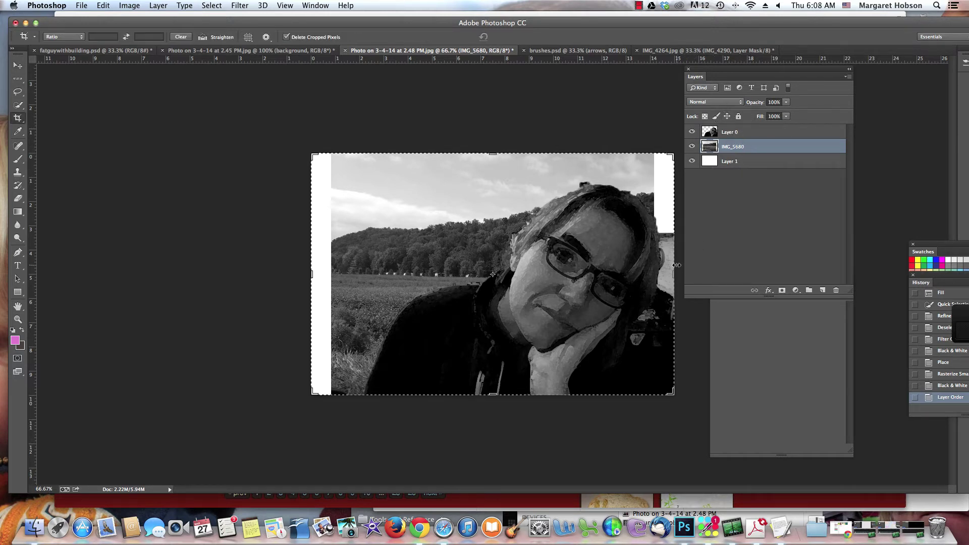
drag(672, 273, 663, 273)
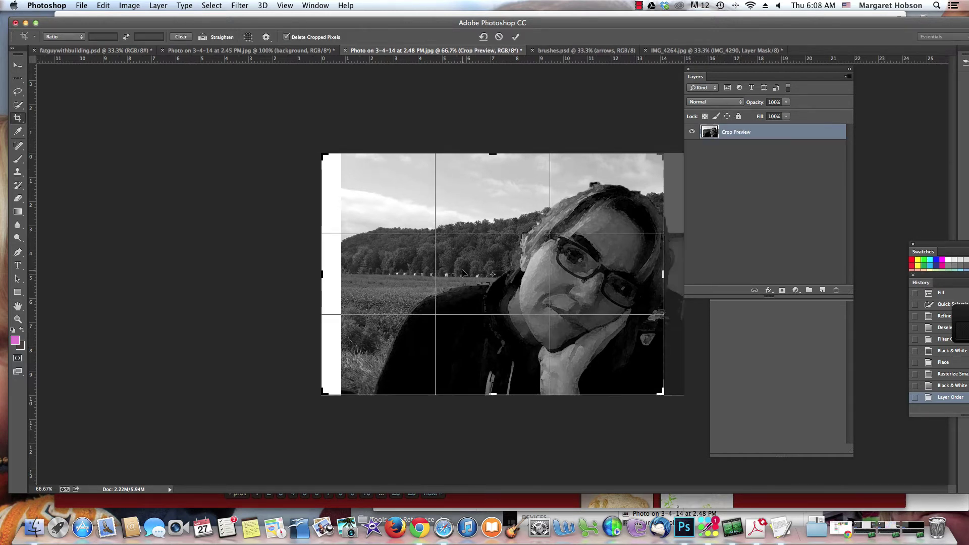
drag(319, 272, 341, 273)
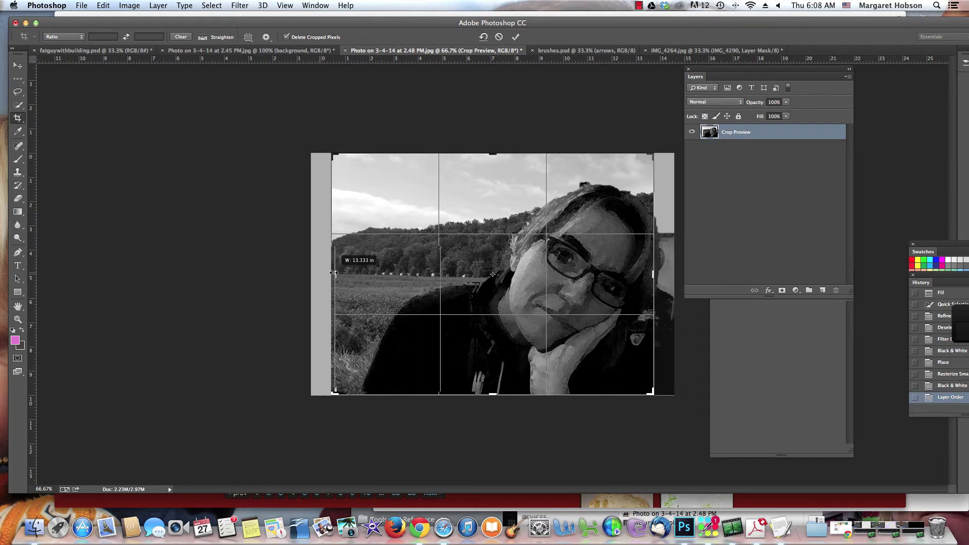
key(Return)
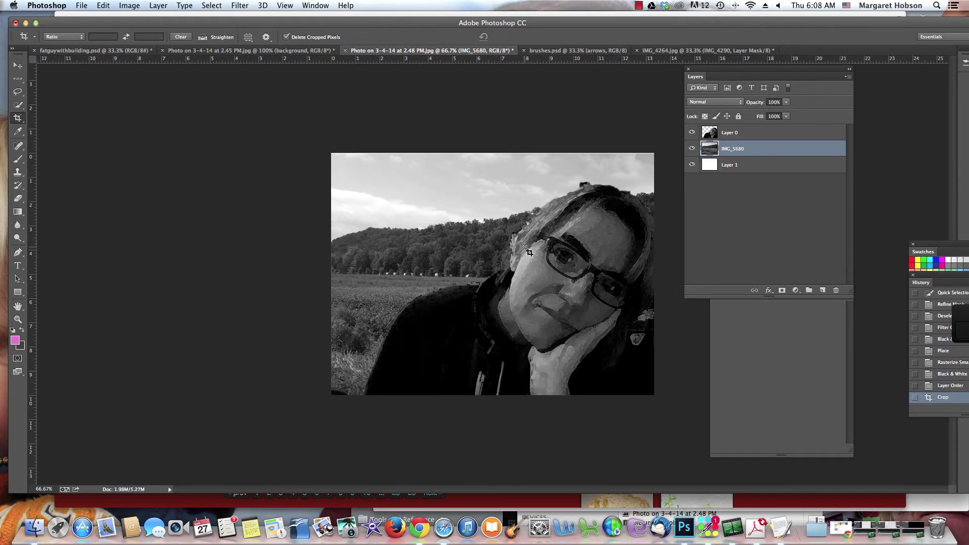
Free-transform the portrait on Layer 0 down to about 55% and position it over the lower middle of the field.
click(730, 133)
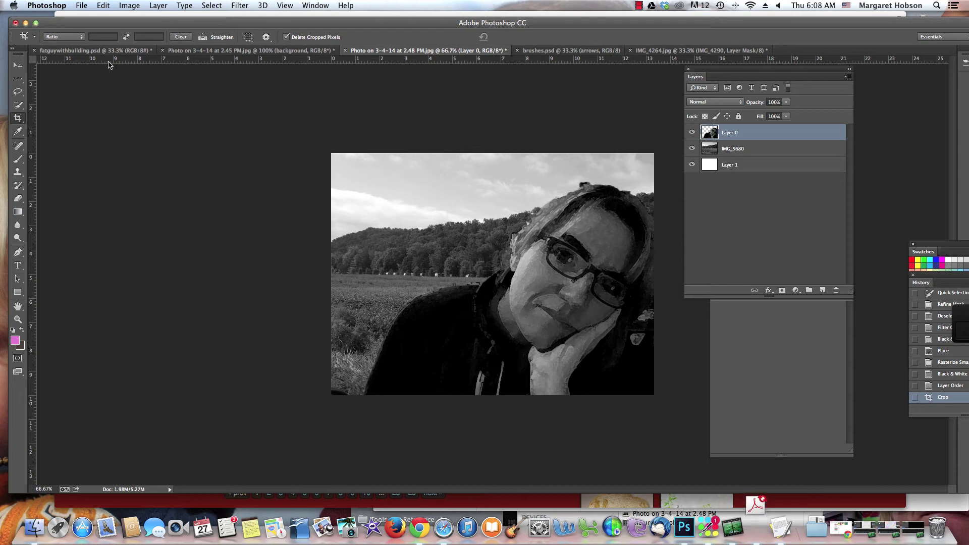
key(super+t)
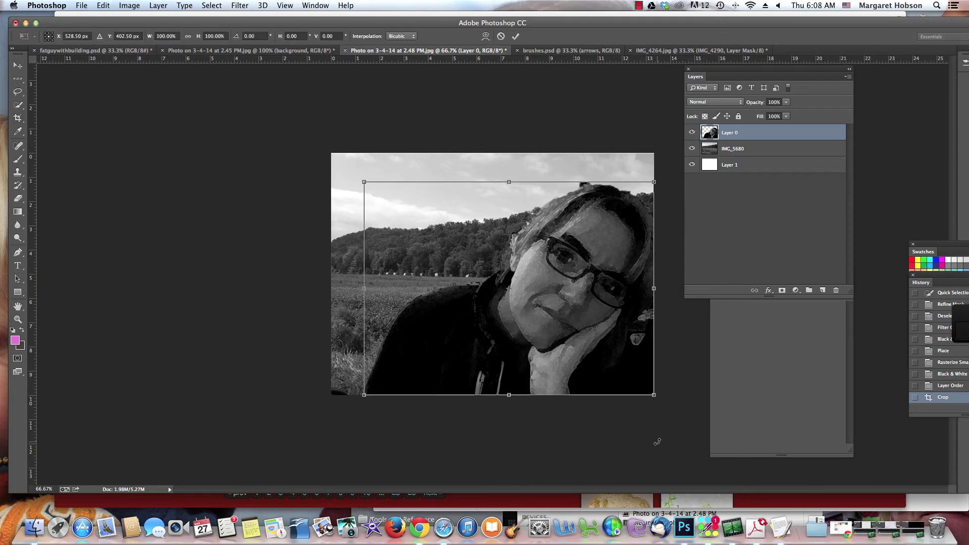
drag(654, 395, 527, 303)
drag(467, 270, 593, 252)
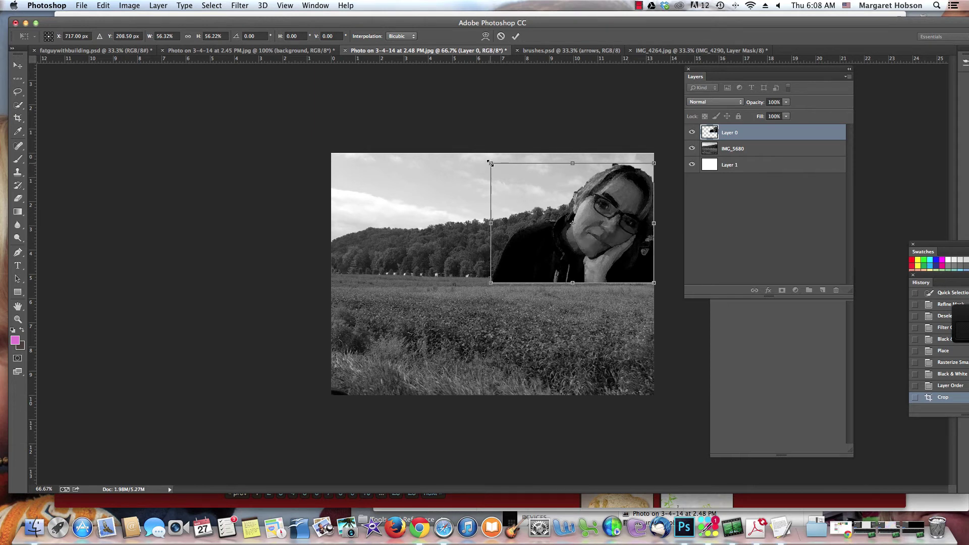
drag(491, 165, 495, 168)
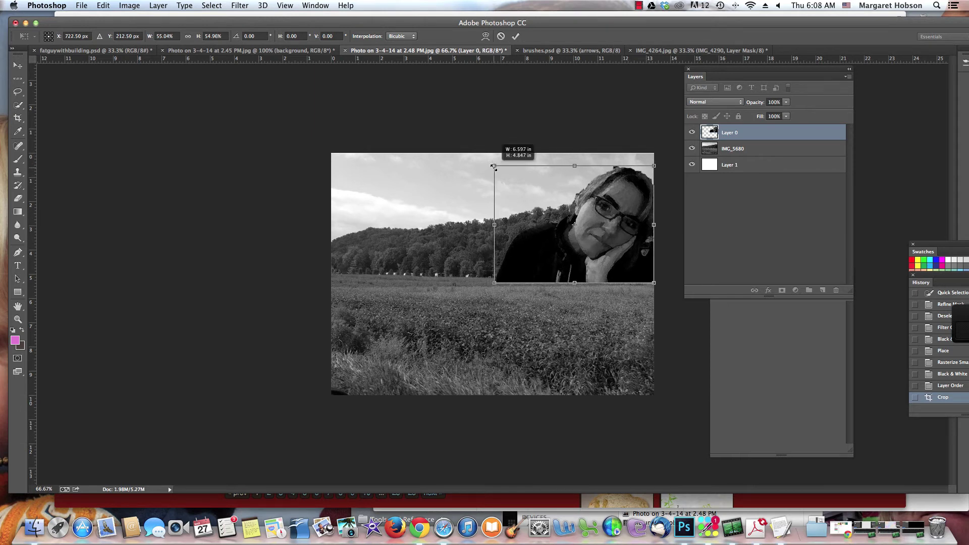
drag(574, 272, 505, 304)
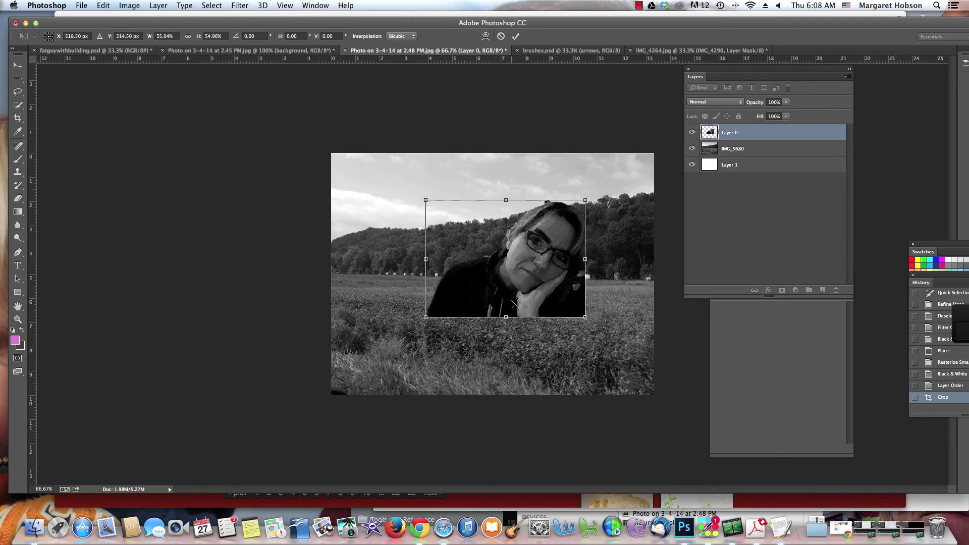
drag(554, 273, 544, 329)
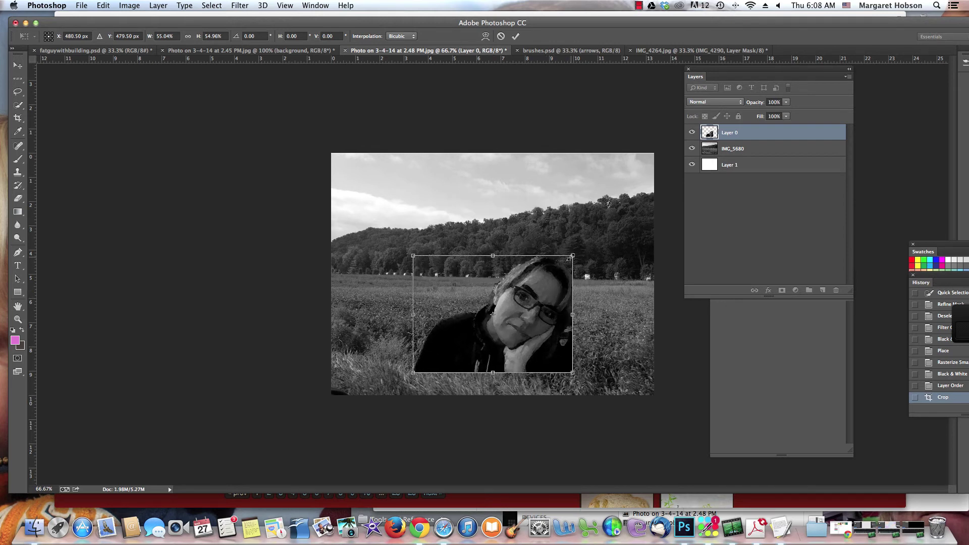
Enlarge the portrait to about 75% with its base on the canvas's lower edge and apply the transformation.
drag(572, 256, 607, 230)
drag(547, 322, 539, 342)
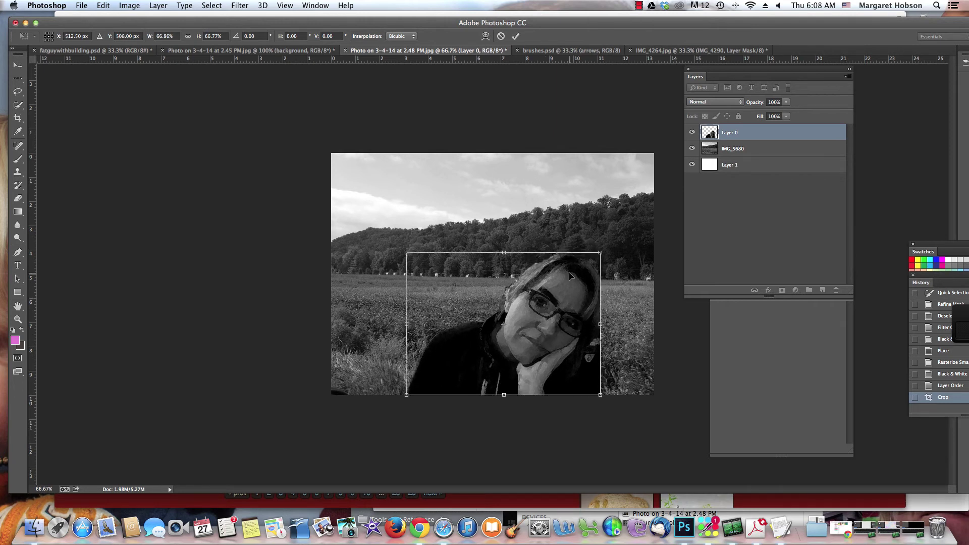
drag(600, 251, 634, 228)
key(super+z)
drag(600, 251, 626, 235)
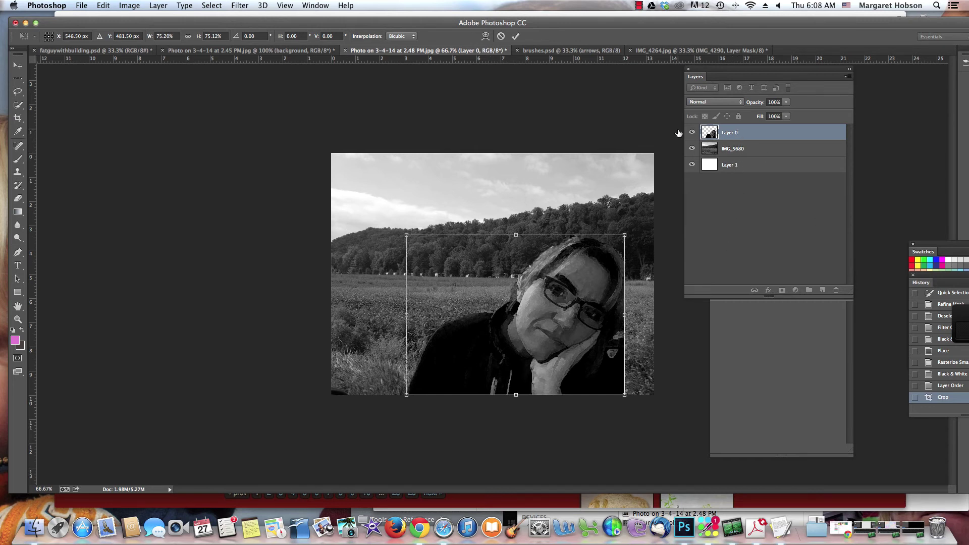
click(17, 65)
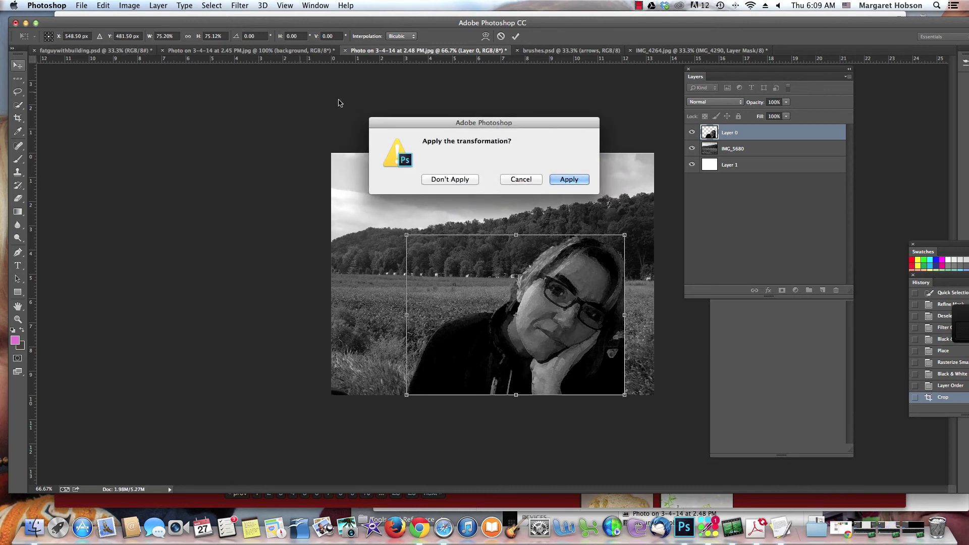
click(573, 180)
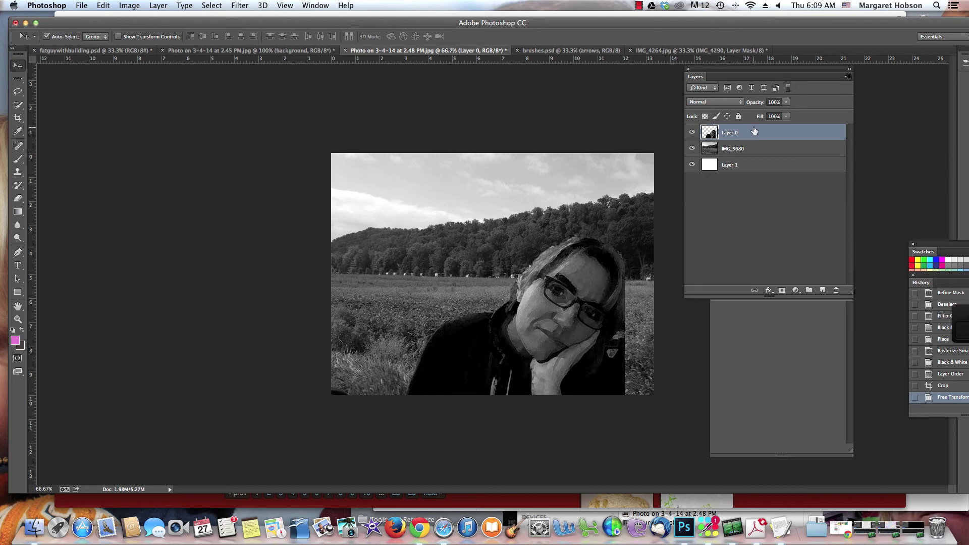
Move the portrait layer below IMG_5680 and add a layer mask to the IMG_5680 layer.
drag(753, 132, 751, 157)
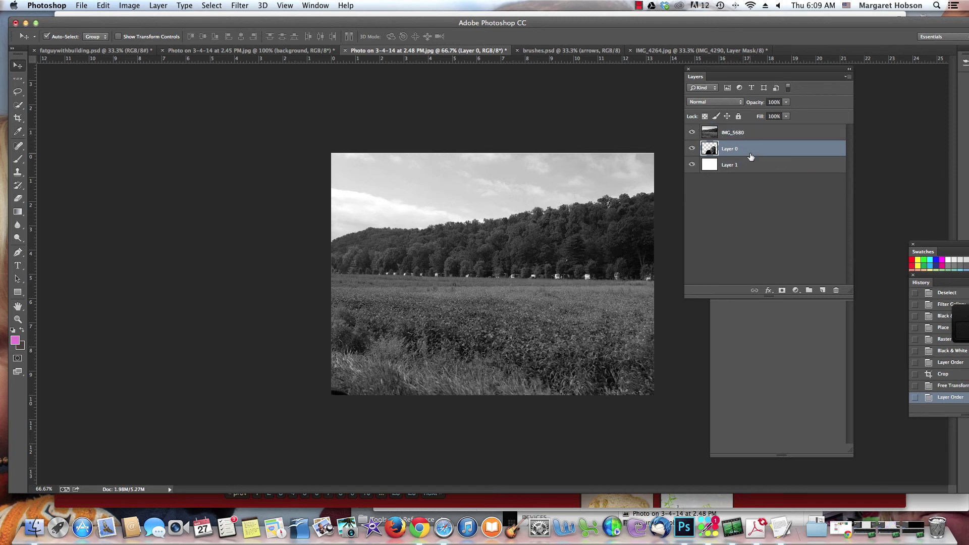
click(745, 131)
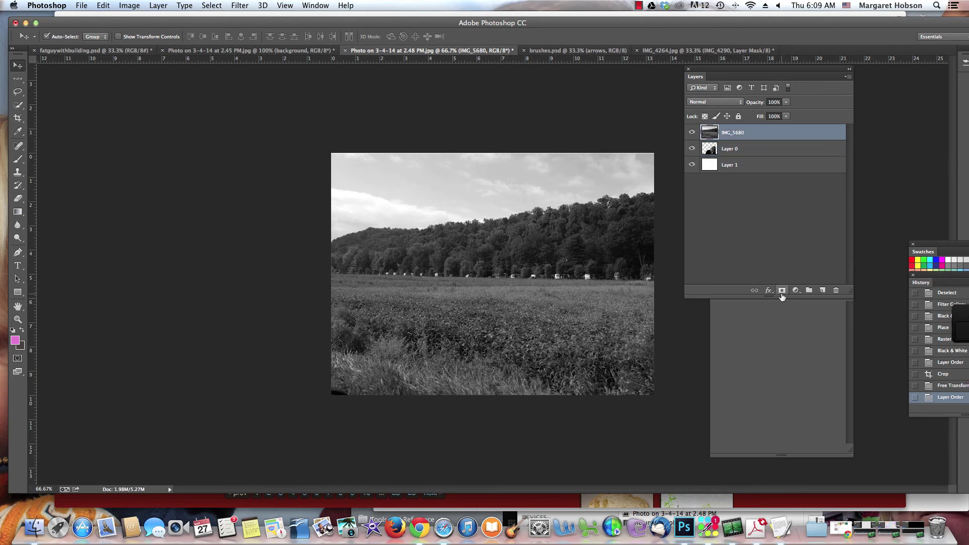
click(782, 291)
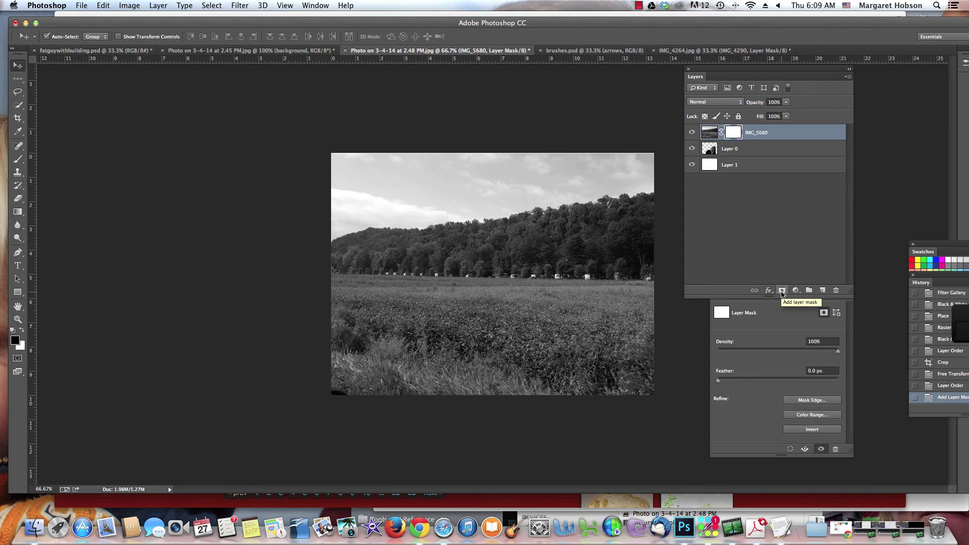
Fill the IMG_5680 layer mask with black in Normal mode at 100% opacity.
click(103, 5)
click(108, 156)
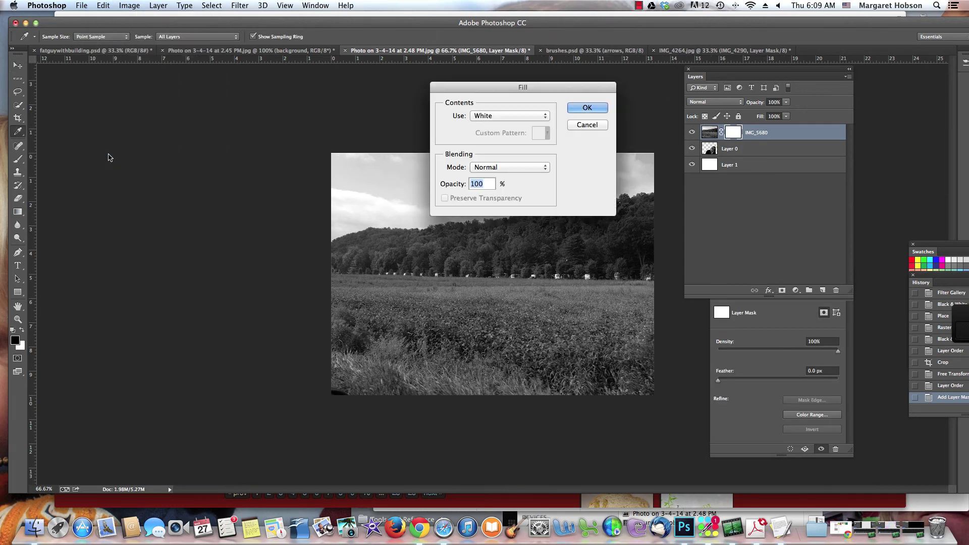
click(545, 116)
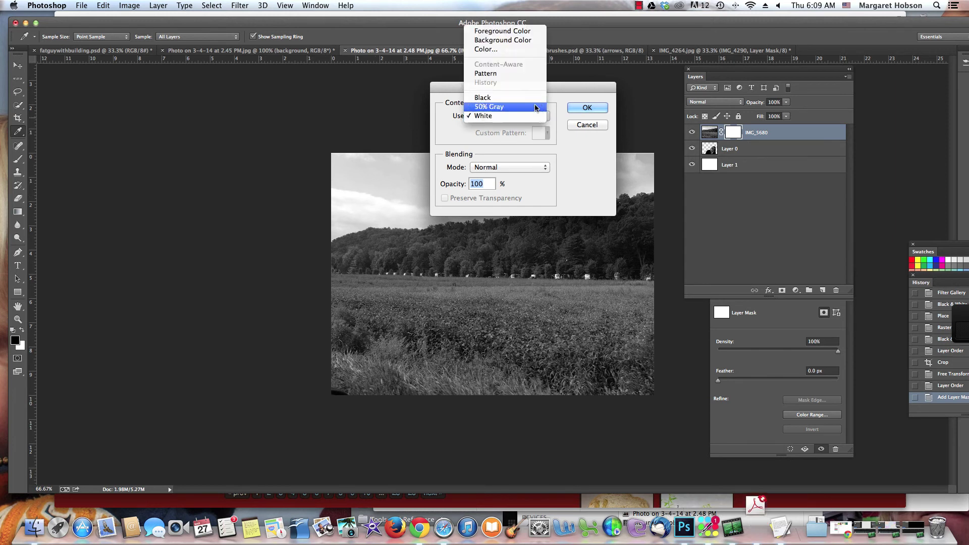
click(524, 96)
click(587, 107)
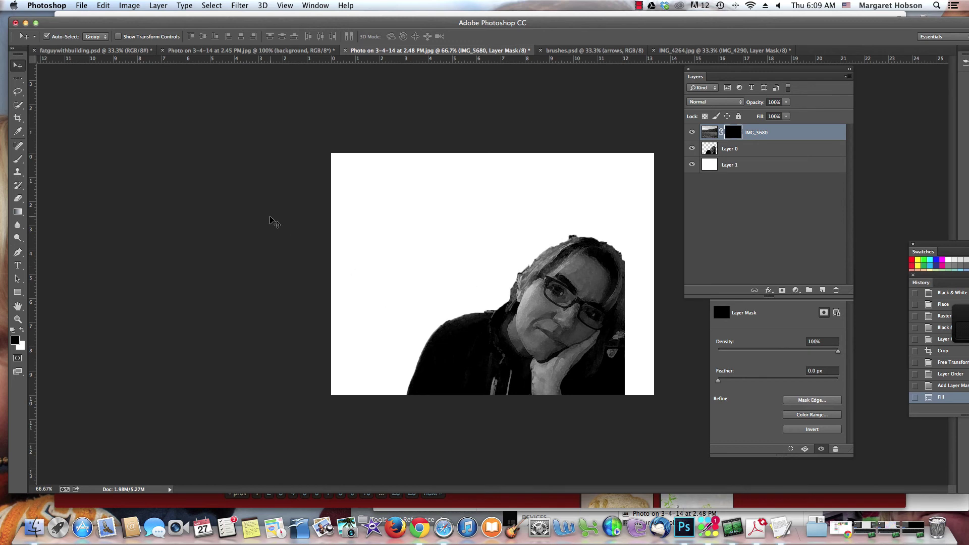
Crop away the empty white strip to the right of the portrait.
key(c)
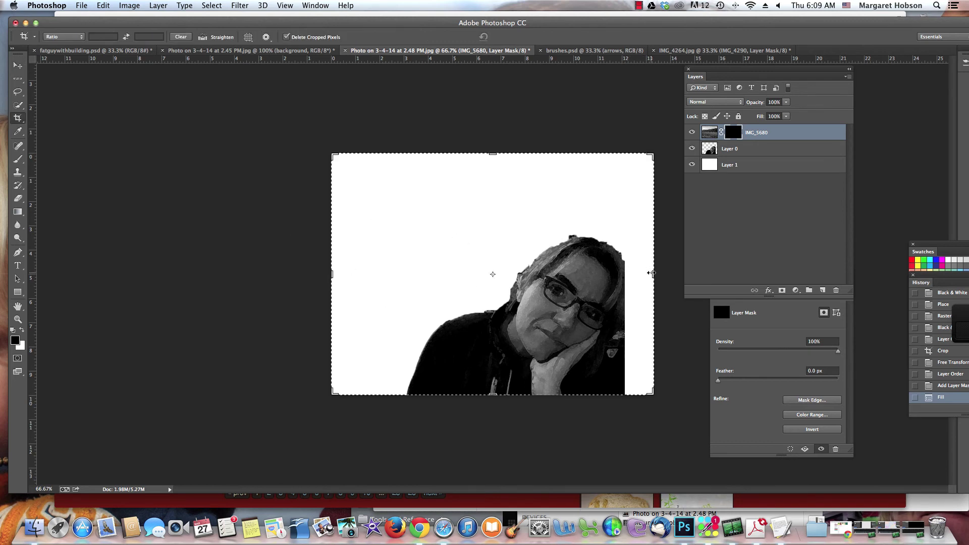
click(652, 274)
mouse_move(652, 274)
mouse_down()
mouse_move(664, 271)
mouse_move(638, 265)
mouse_up()
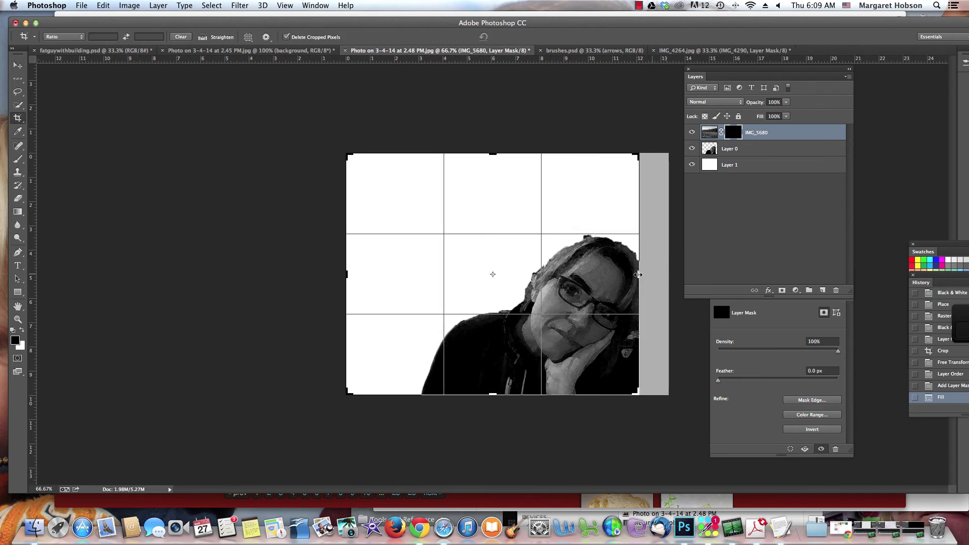
key(Return)
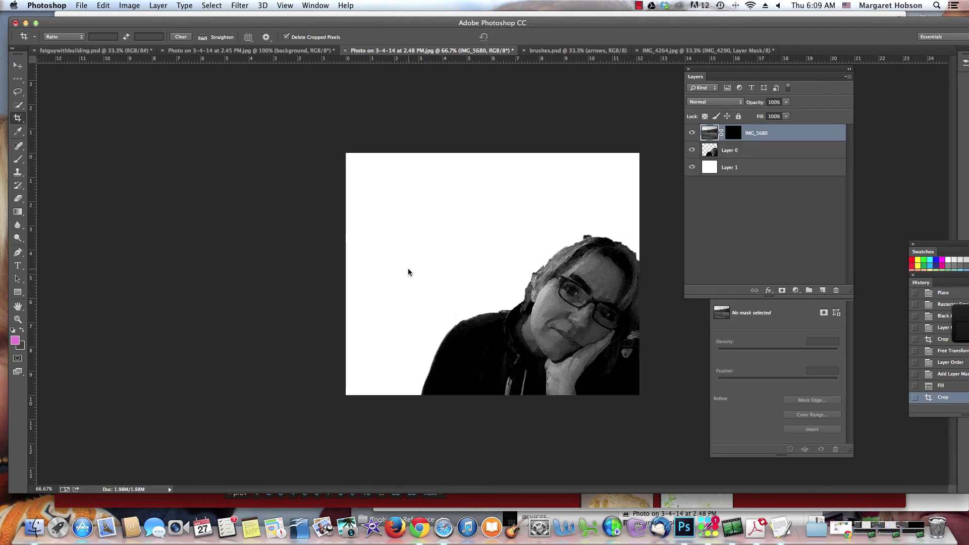
Set up the Brush tool with a size of 289 px, hardness 0% and opacity 43%.
key(b)
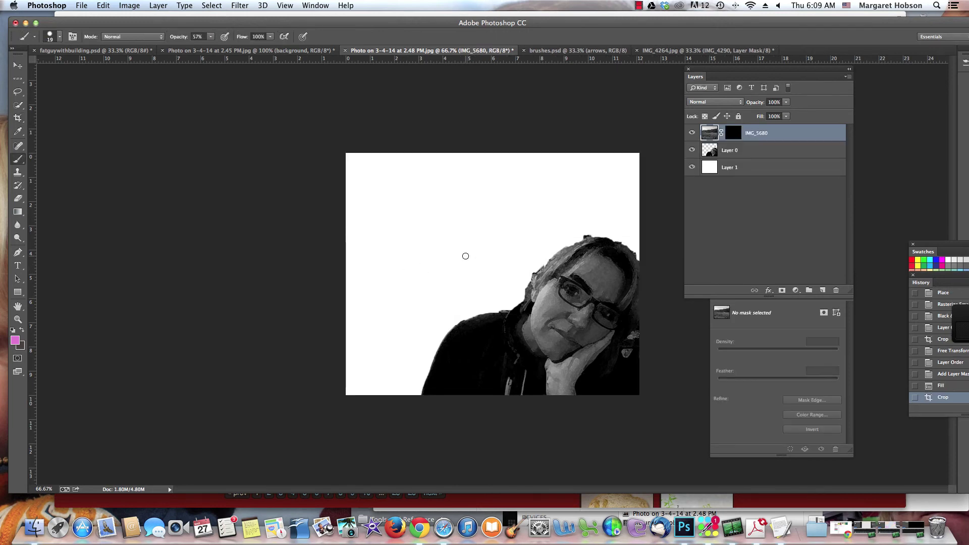
click(60, 37)
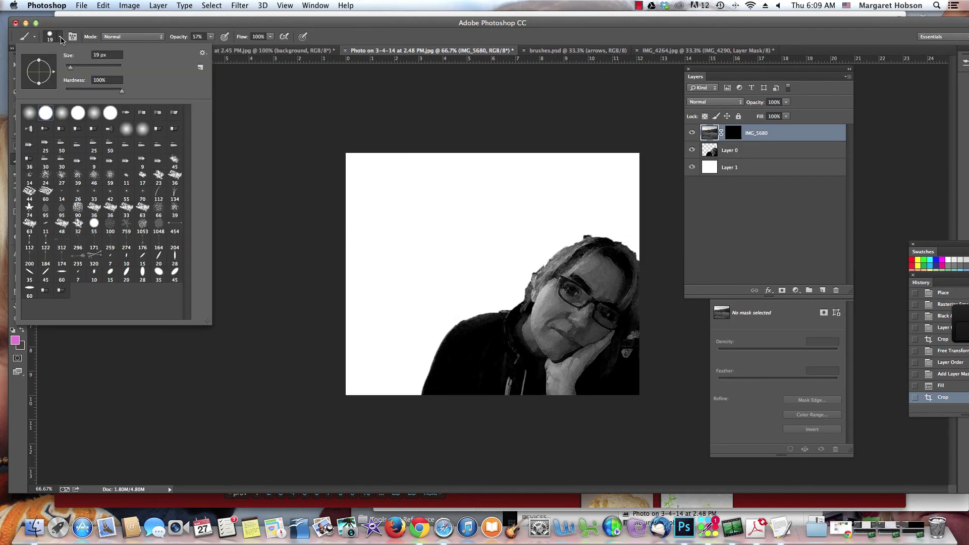
drag(70, 68, 110, 67)
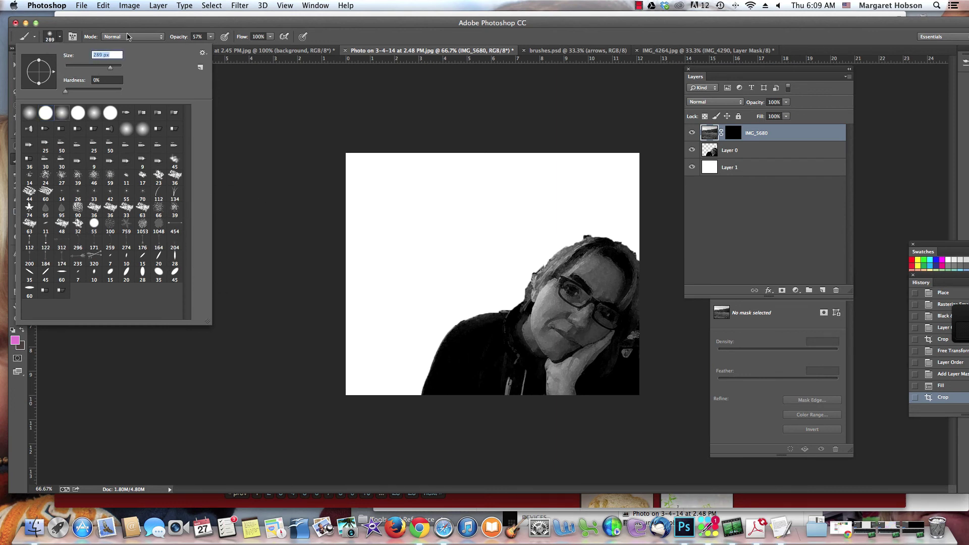
click(209, 37)
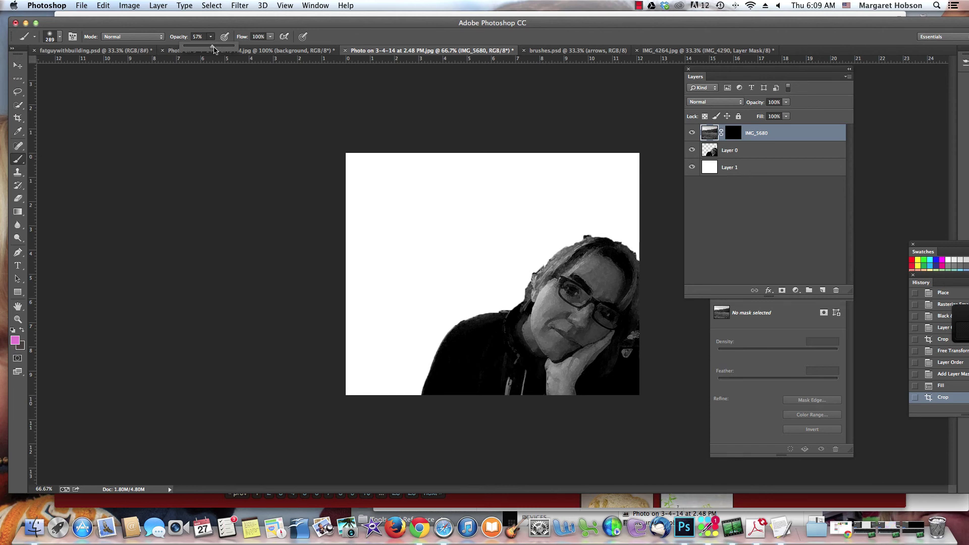
drag(214, 49, 205, 49)
Dab the brush twice beside the portrait's head on the IMG_5680 layer and undo the last dab.
click(528, 270)
click(527, 269)
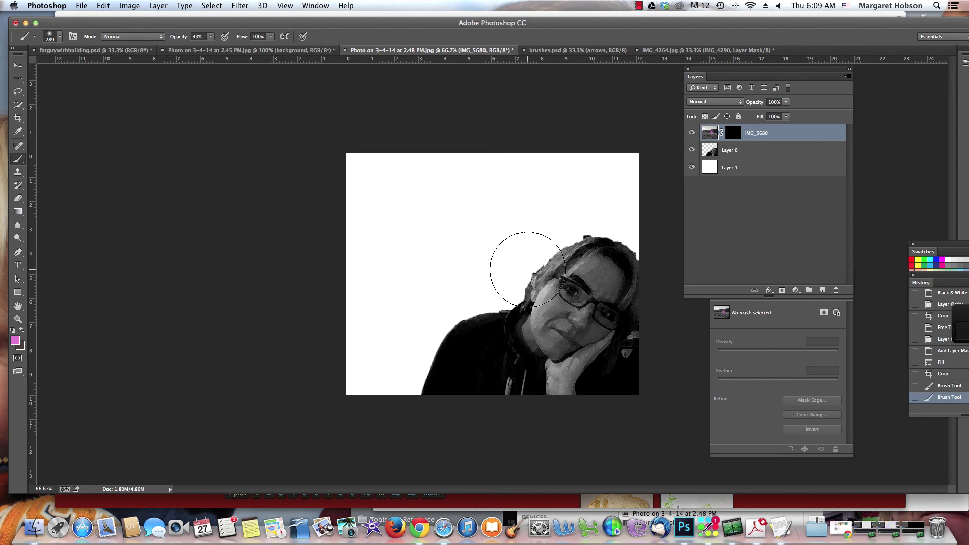
key(super+z)
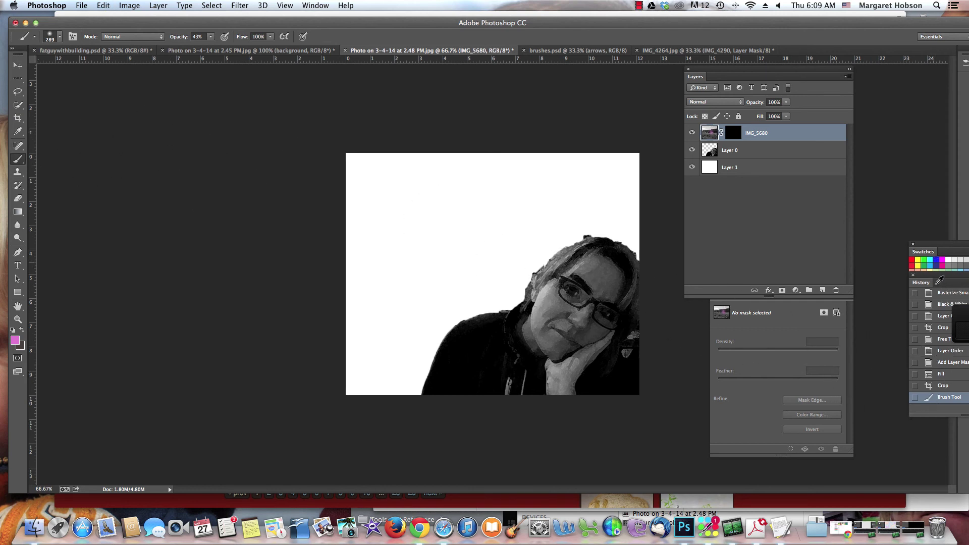
Revert the image to the Crop history state and target the IMG_5680 layer mask for painting.
click(944, 387)
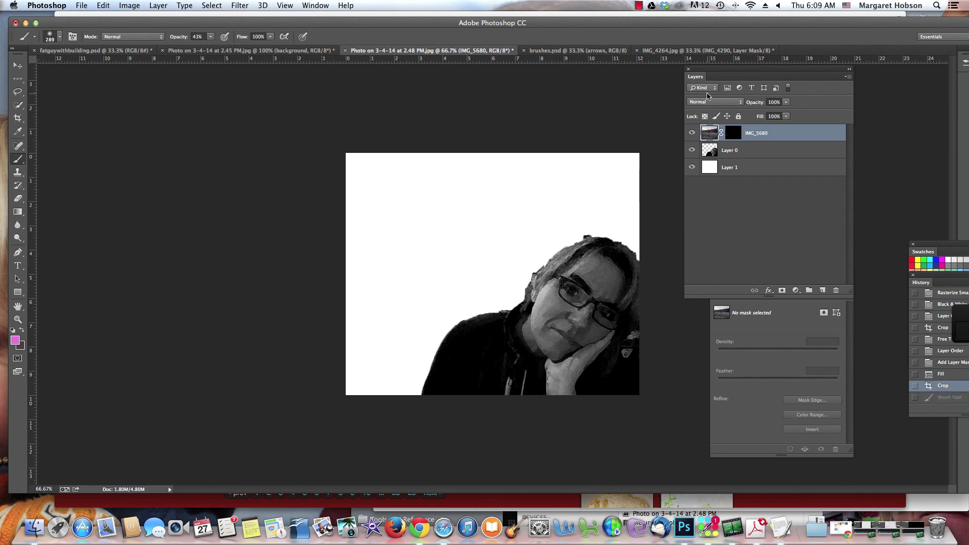
click(735, 133)
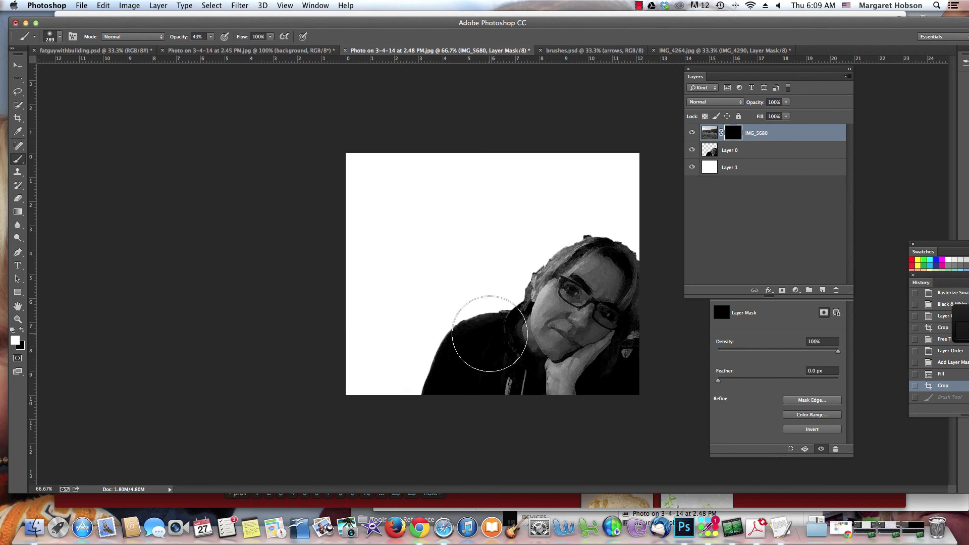
Dab white on the IMG_5680 mask beside and above the portrait's head to reveal the wooded hills up to the right edge.
click(504, 276)
click(515, 280)
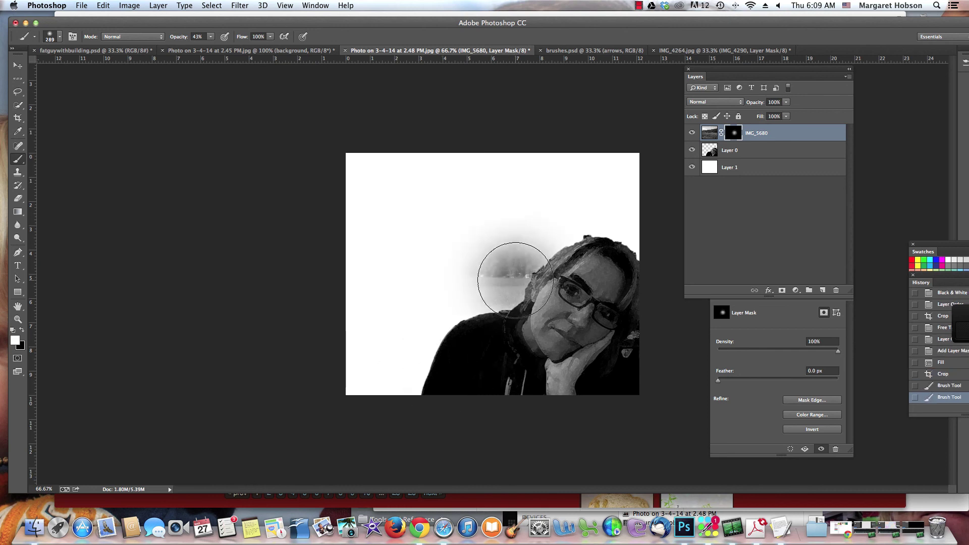
click(543, 258)
click(545, 260)
click(547, 260)
click(547, 261)
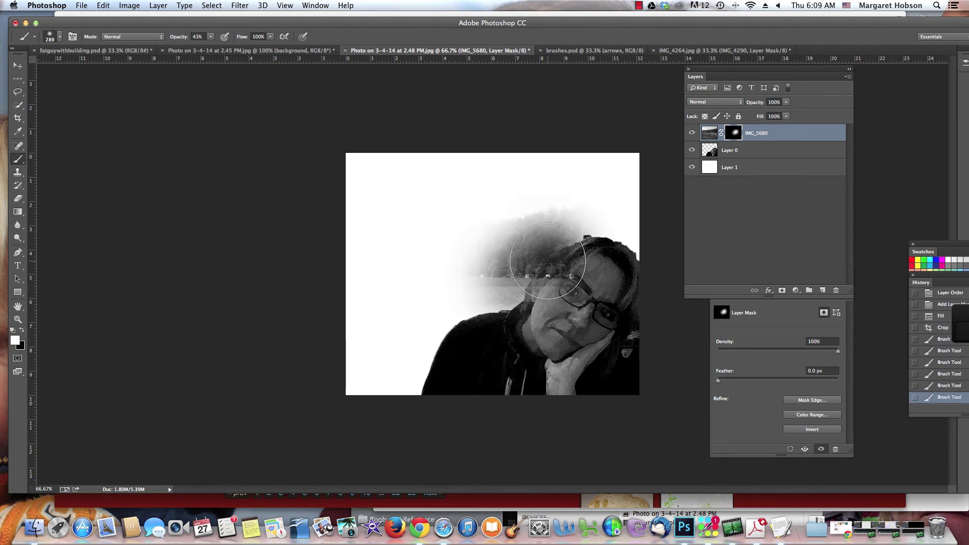
click(549, 250)
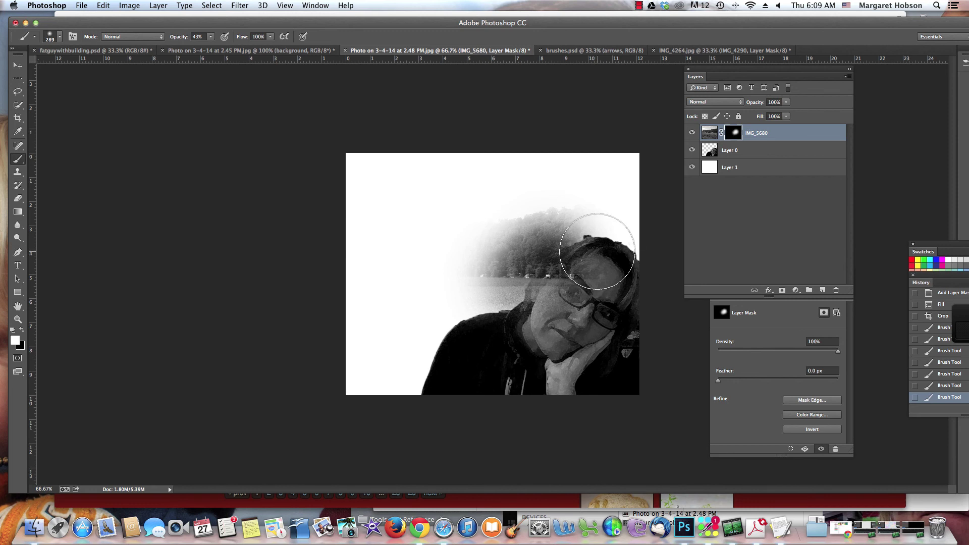
click(600, 233)
click(608, 227)
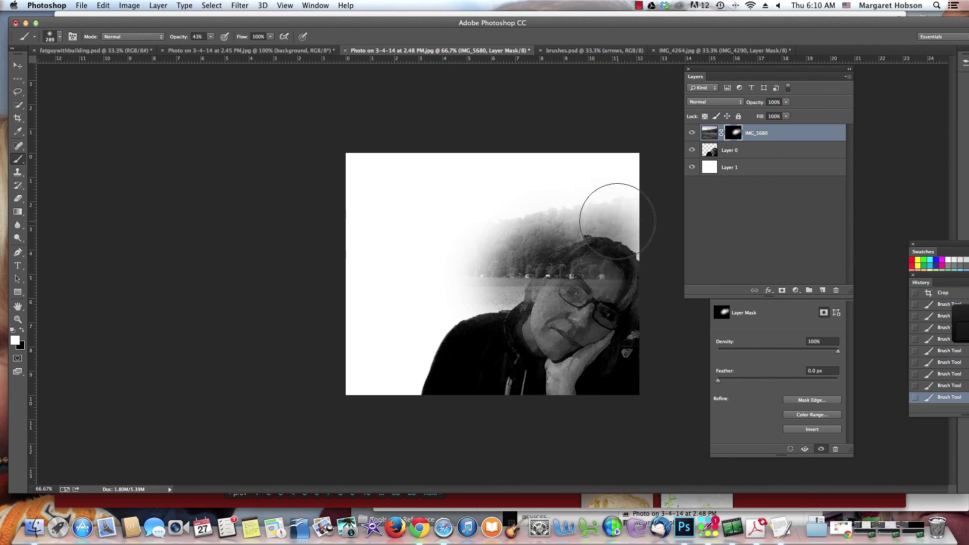
click(617, 221)
Dab white on the IMG_5680 mask along the portrait's shoulder on the left down to the bottom edge to reveal the grassy field.
click(482, 291)
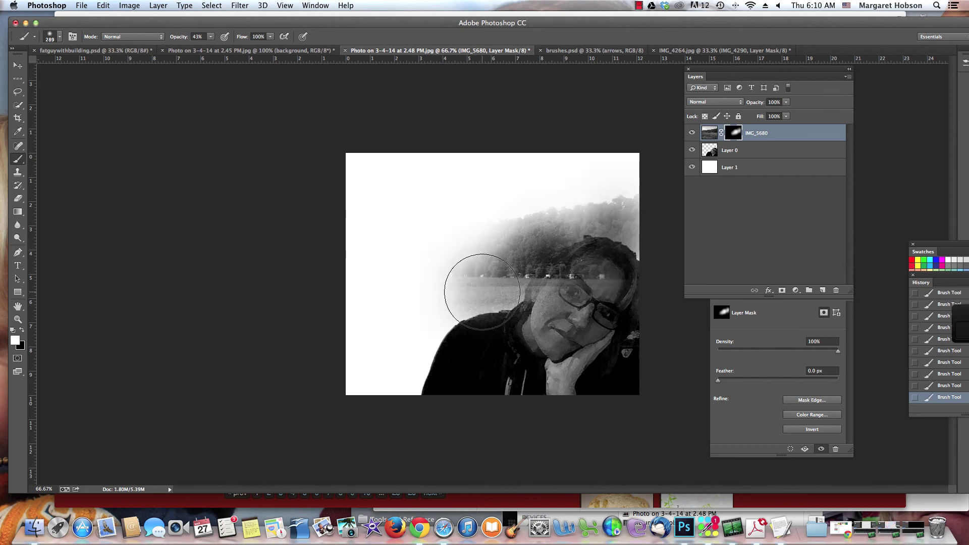
click(469, 286)
click(468, 326)
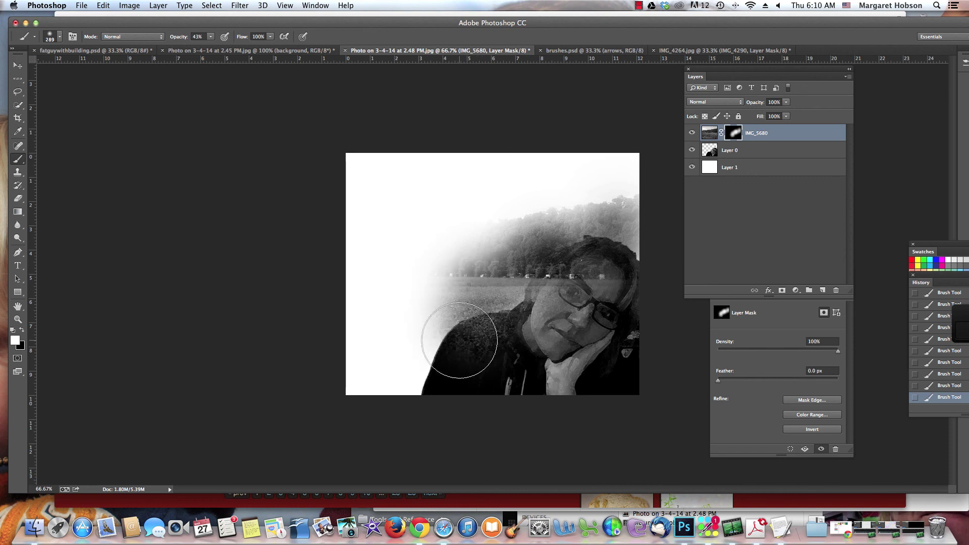
click(459, 340)
click(426, 355)
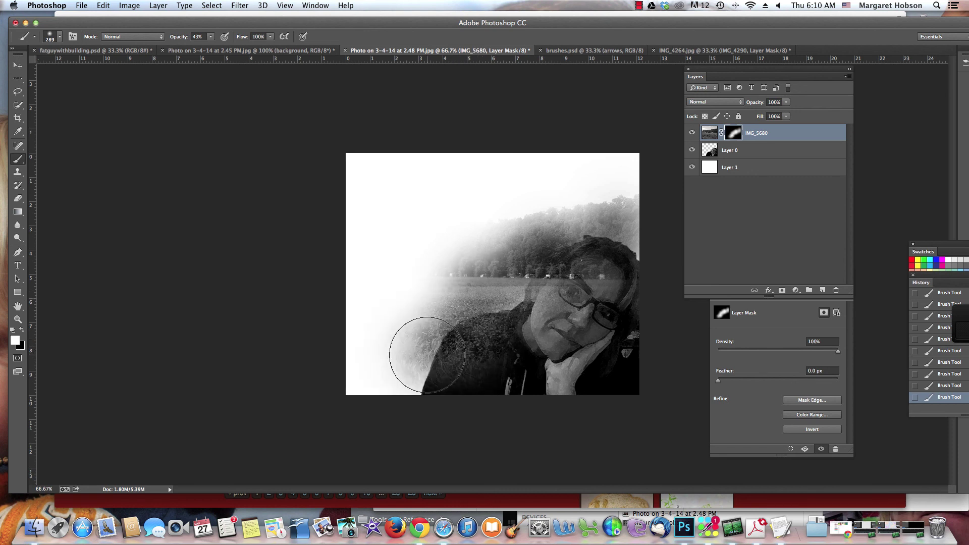
click(415, 351)
click(419, 367)
Dab white on the IMG_5680 mask over the far-left tree line and along the sky above the hills to reveal them.
click(417, 263)
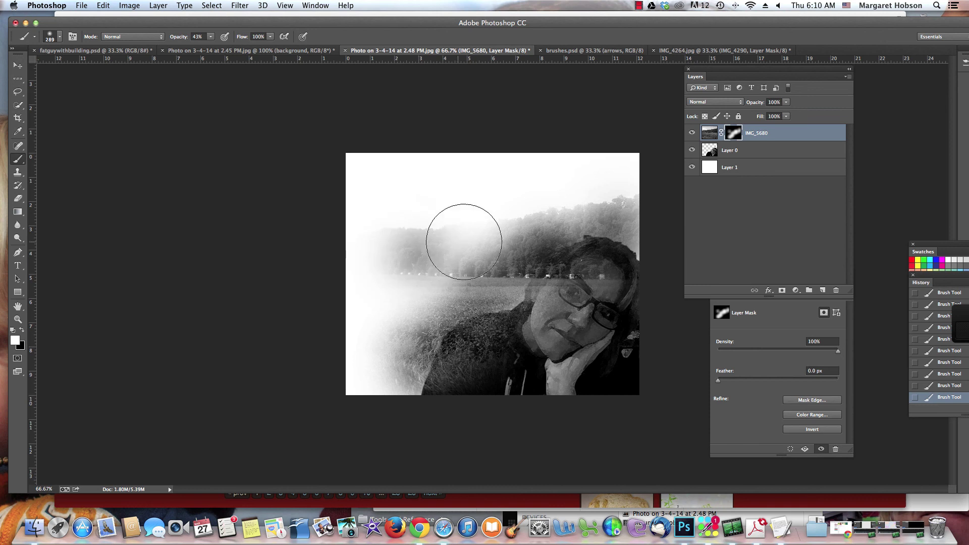
click(476, 228)
click(515, 209)
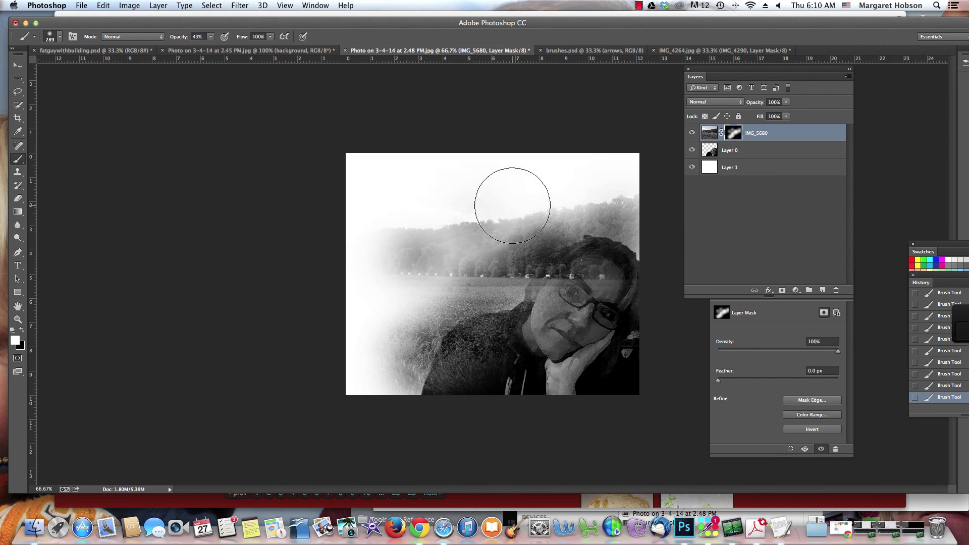
click(602, 186)
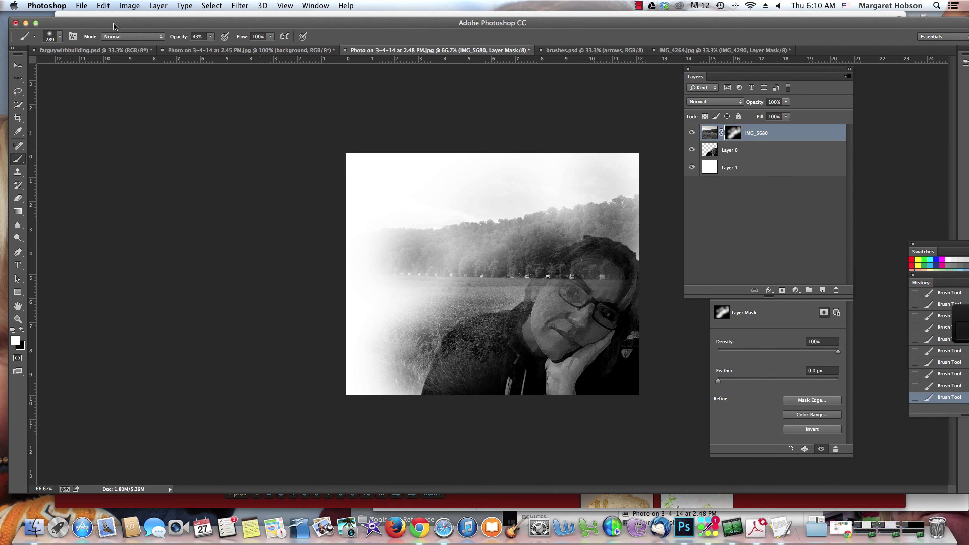
click(638, 5)
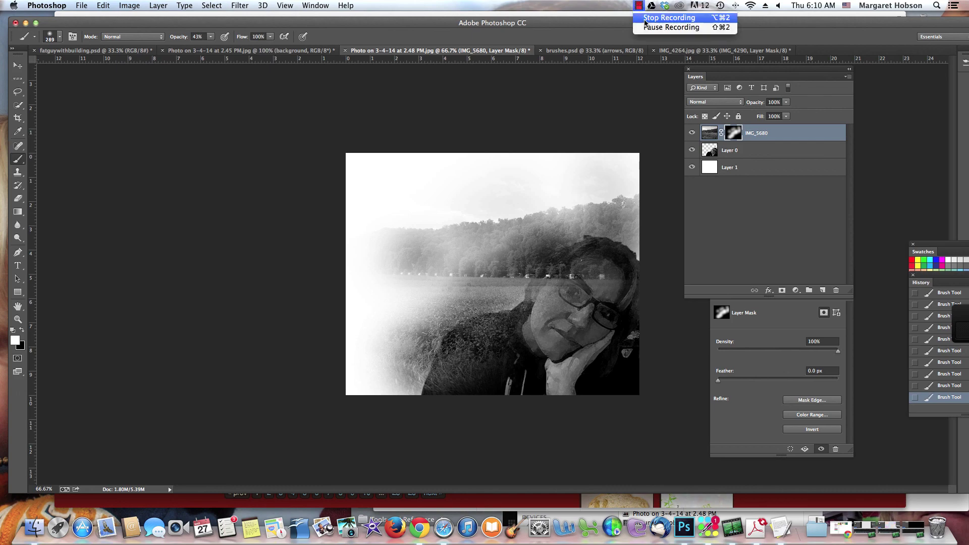